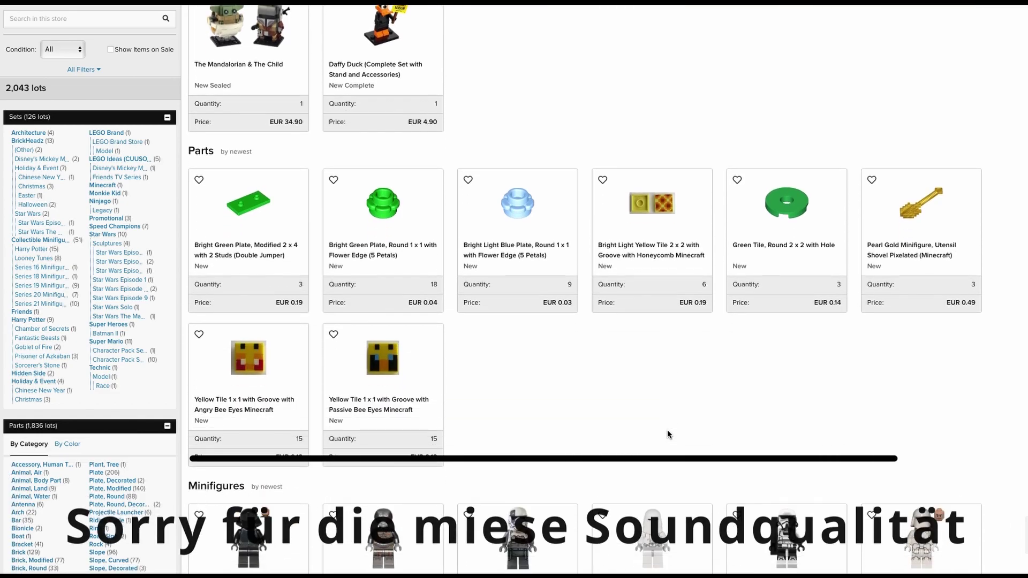
pyautogui.scroll(-1, 667, 434)
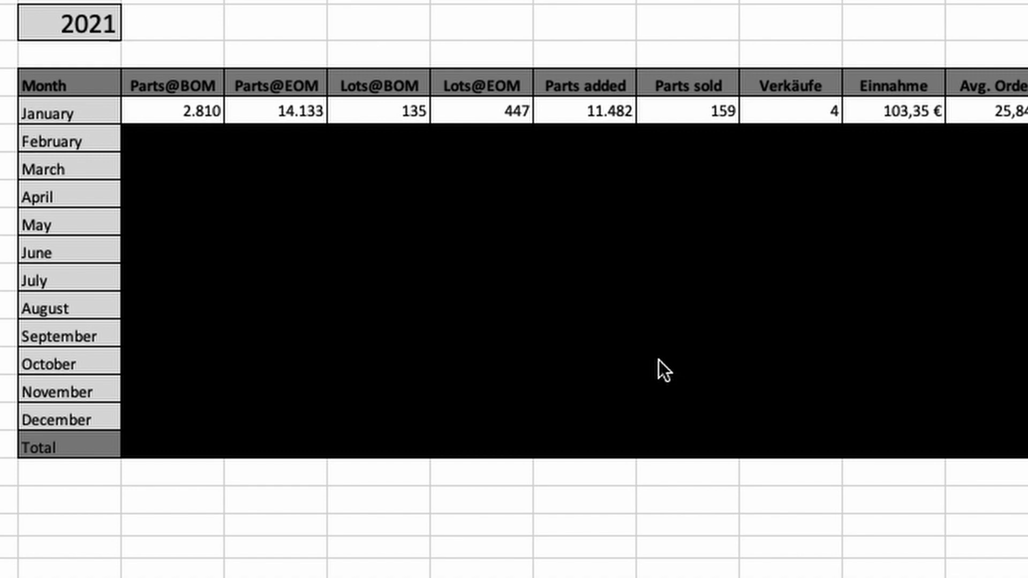
# Examine January's parts at the beginning and end of the month, parts added, and the Lots@BOM and Lots@EOM columns
pyautogui.click(195, 110)
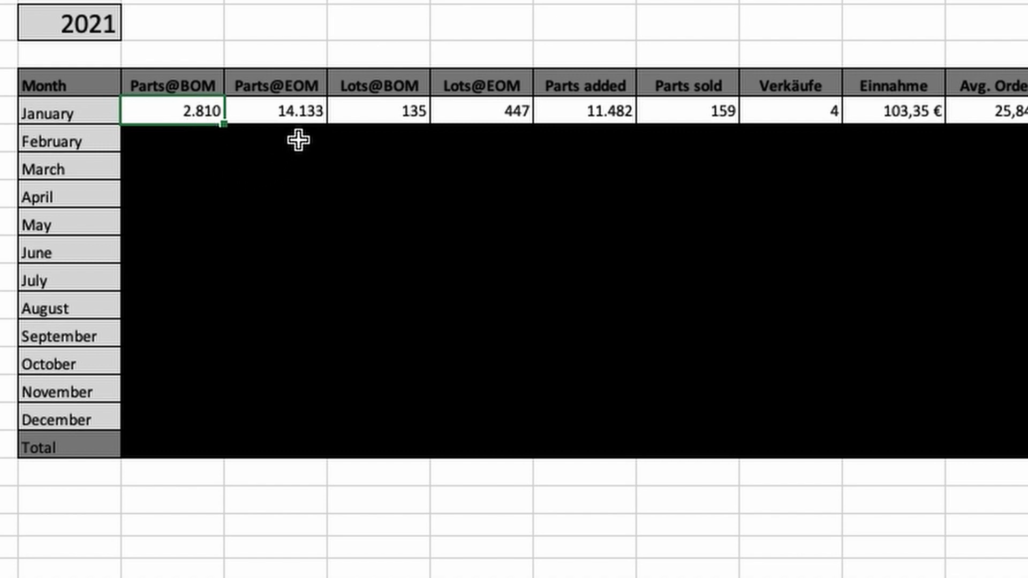
pyautogui.click(298, 83)
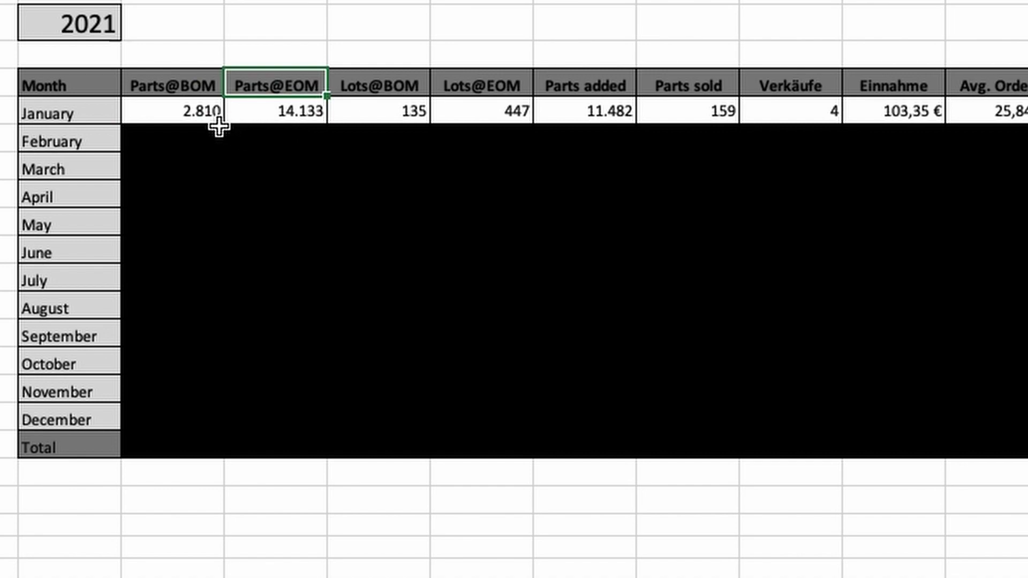
pyautogui.click(591, 106)
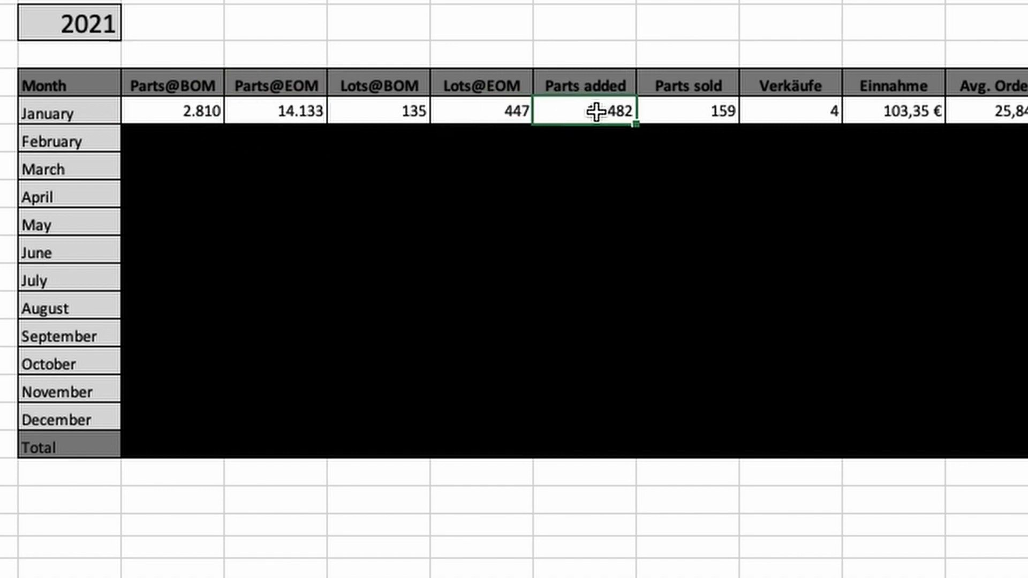
pyautogui.click(209, 112)
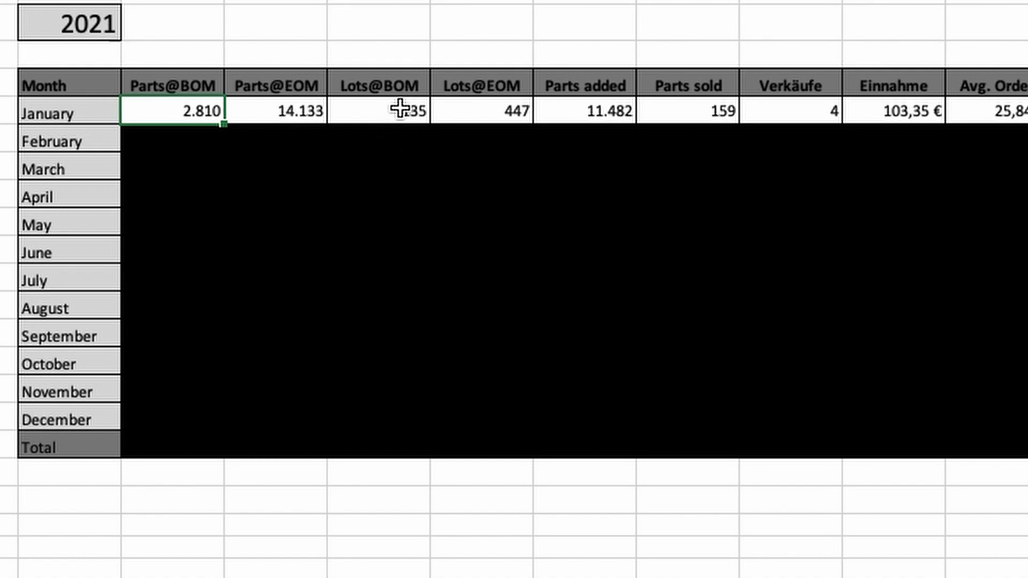
pyautogui.click(395, 86)
pyautogui.click(480, 87)
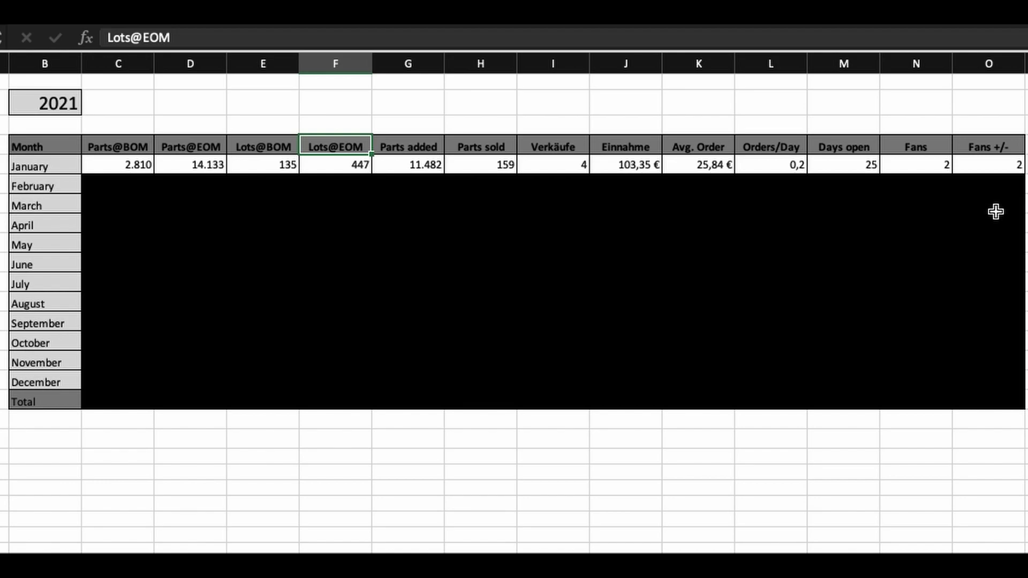
# Reveal the February figures by removing the black fill from C6:O6
pyautogui.moveTo(997, 185); pyautogui.dragTo(153, 177)
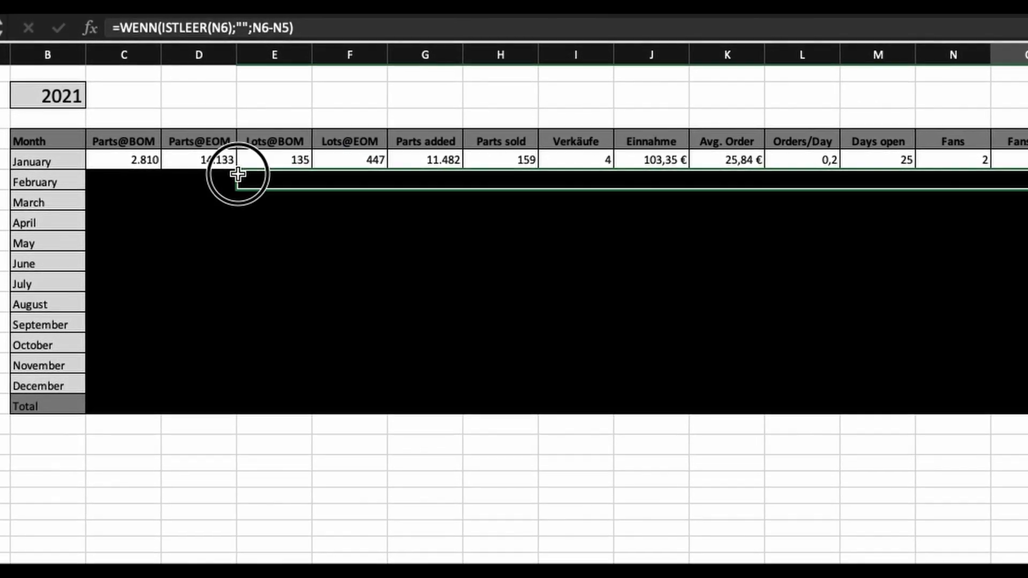
pyautogui.click(276, 2)
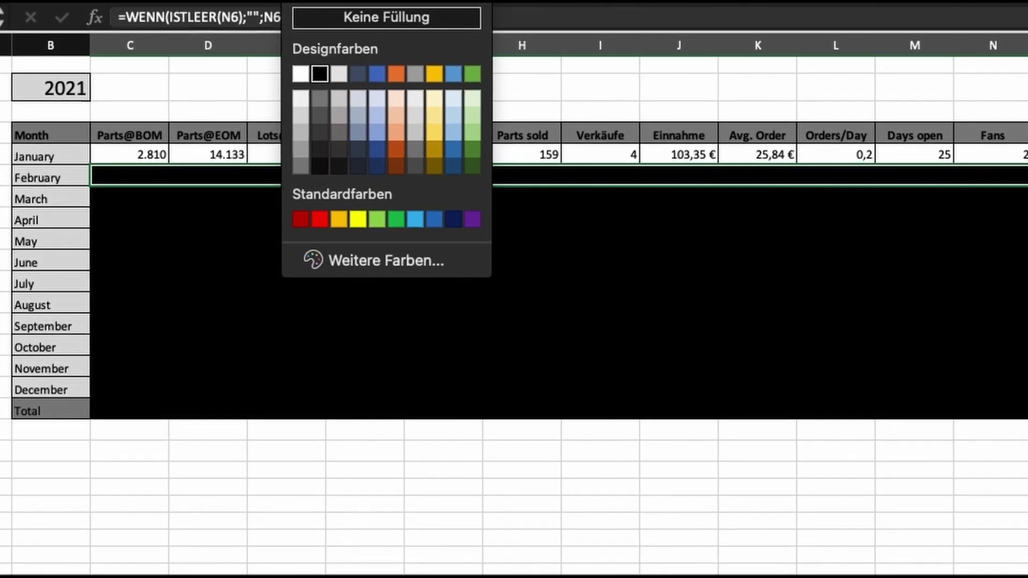
pyautogui.click(338, 74)
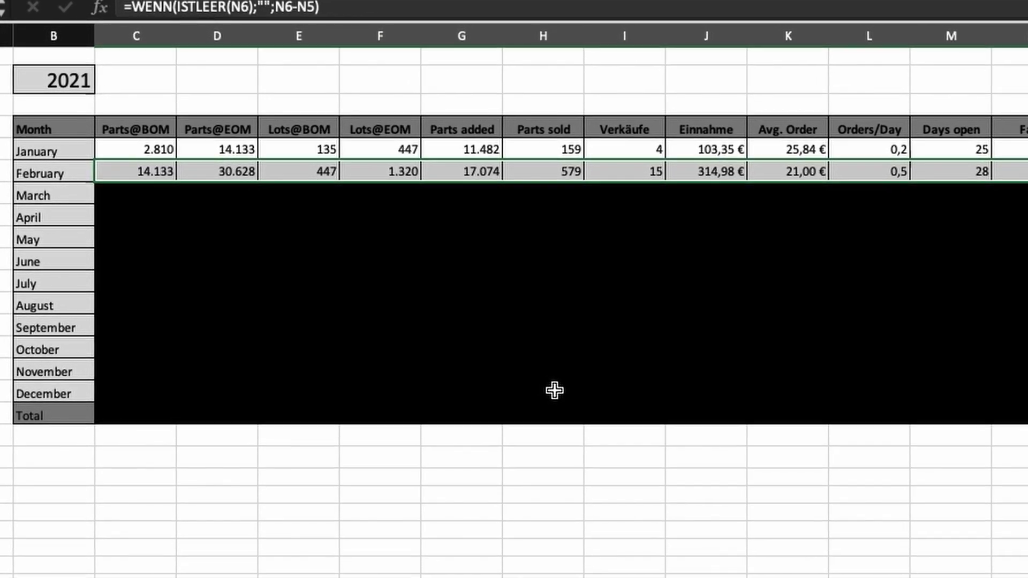
pyautogui.click(555, 390)
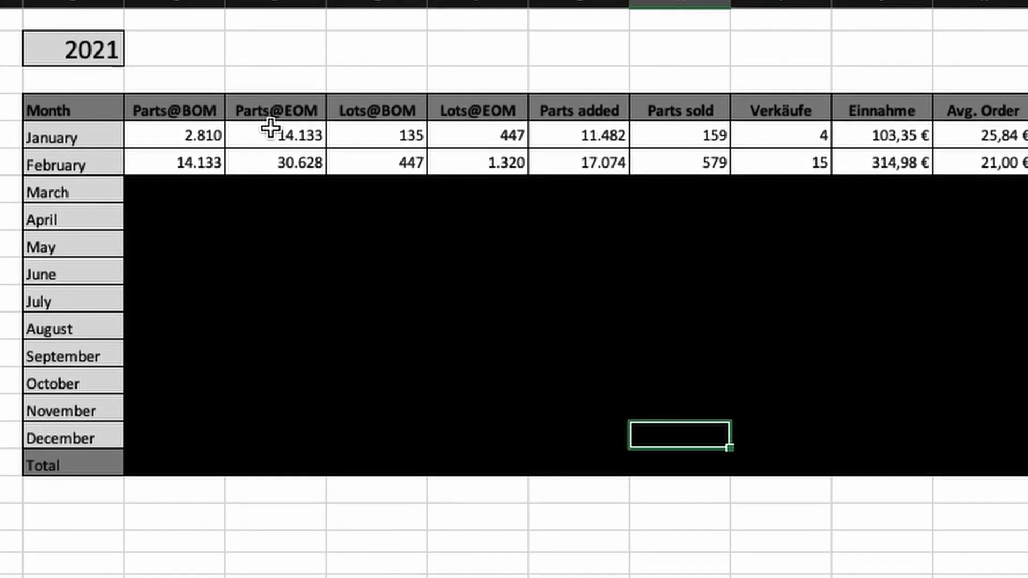
# Examine February's figures against January's, from parts and lots through parts sold, sales, revenue, average order and orders per day to fans
pyautogui.click(212, 182)
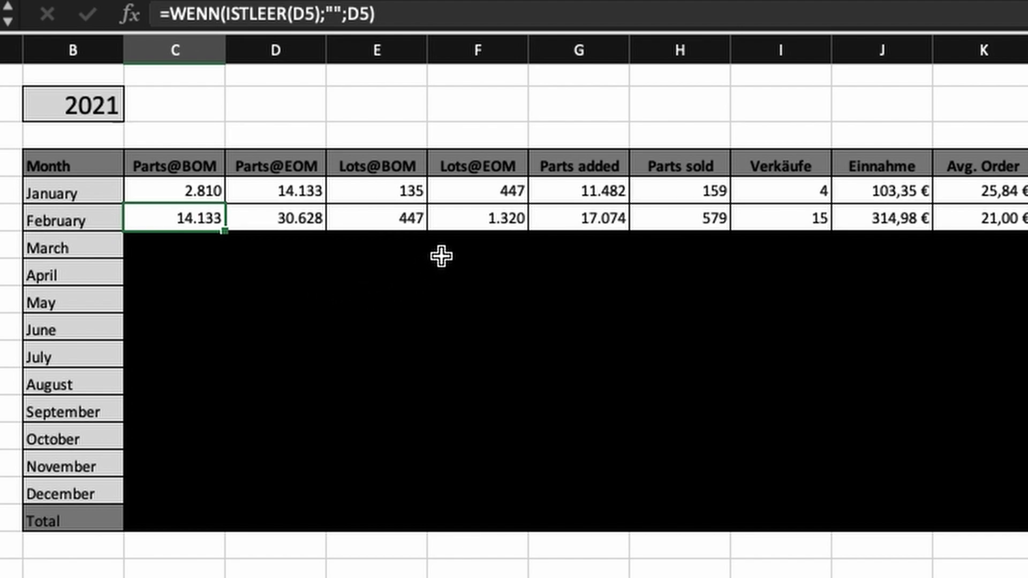
pyautogui.click(487, 215)
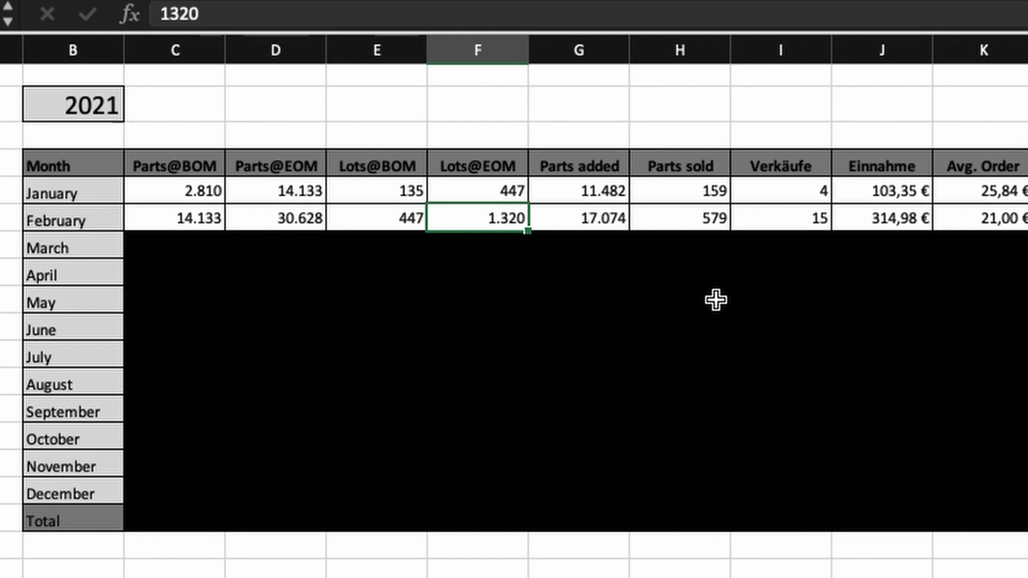
pyautogui.click(682, 195)
pyautogui.click(682, 212)
pyautogui.click(682, 195)
pyautogui.click(678, 216)
pyautogui.click(762, 192)
pyautogui.click(757, 216)
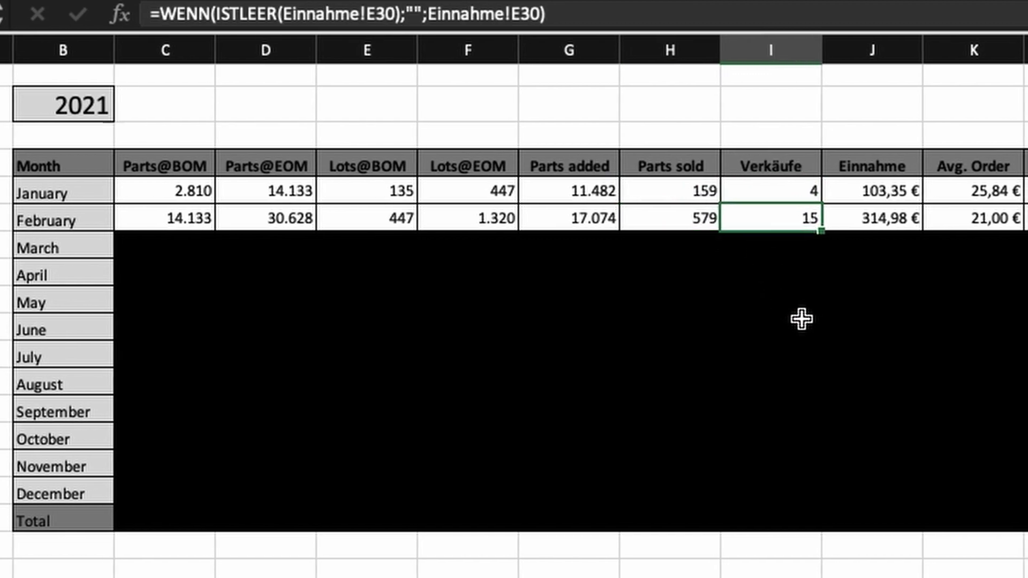
pyautogui.click(901, 224)
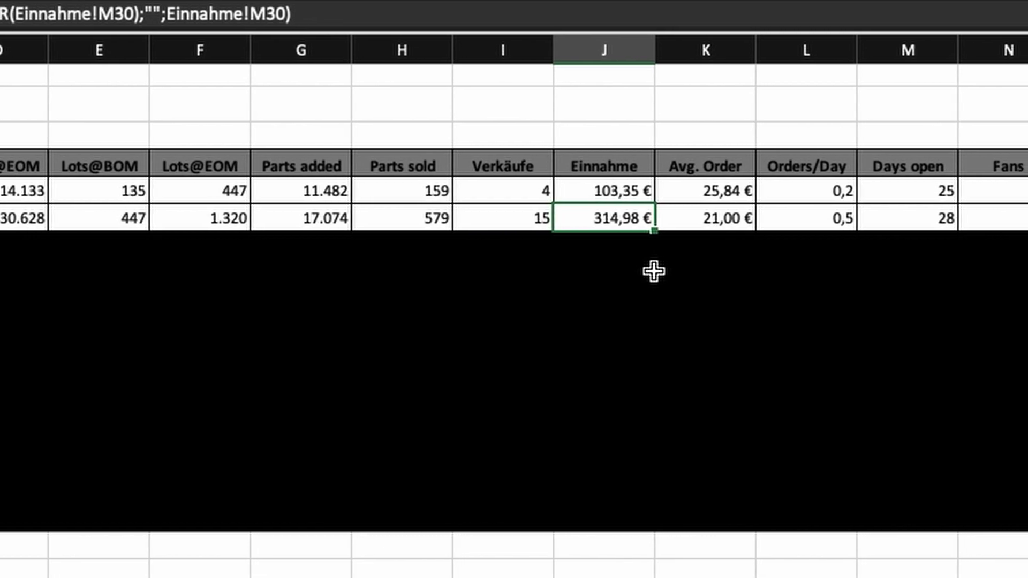
pyautogui.click(739, 225)
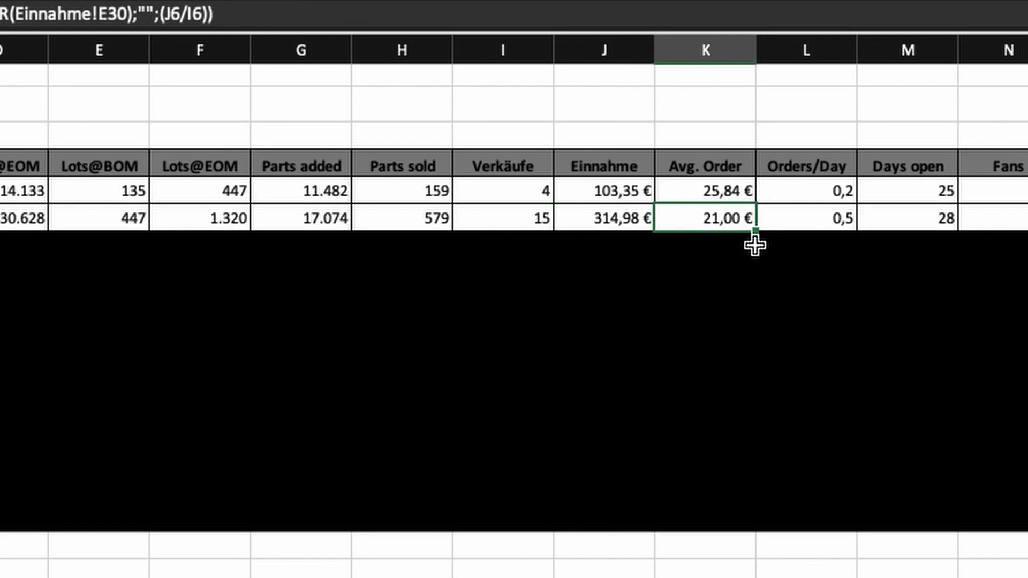
pyautogui.click(803, 220)
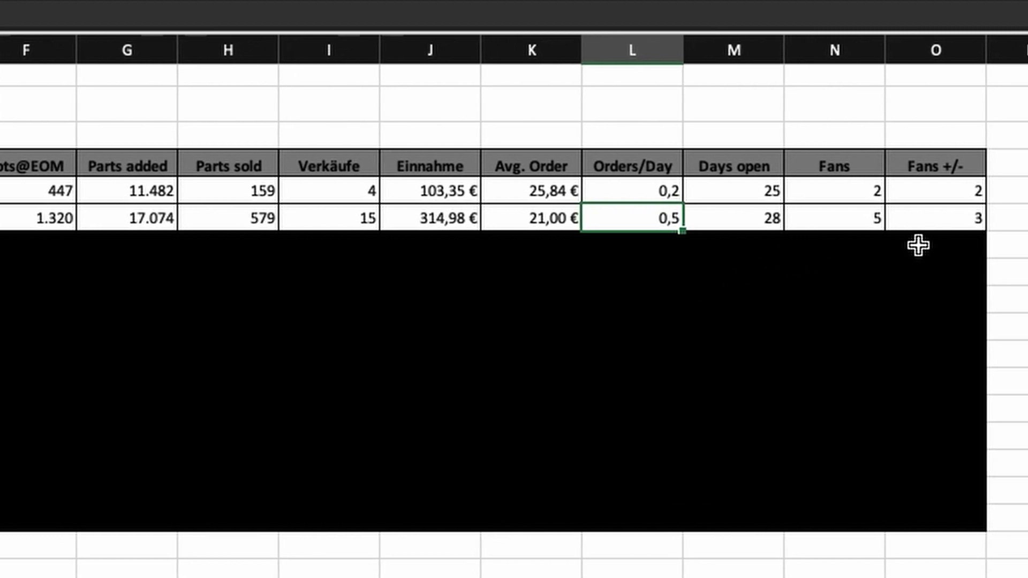
pyautogui.click(998, 215)
# Reveal the March figures by removing the black fill from C7:O7
pyautogui.moveTo(953, 249); pyautogui.dragTo(5, 245)
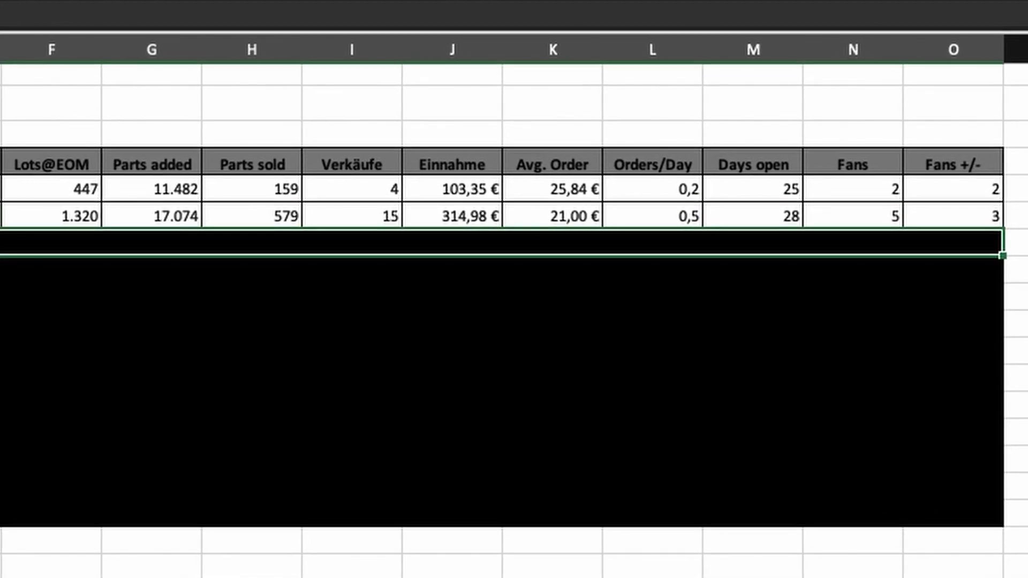
pyautogui.click(207, 11)
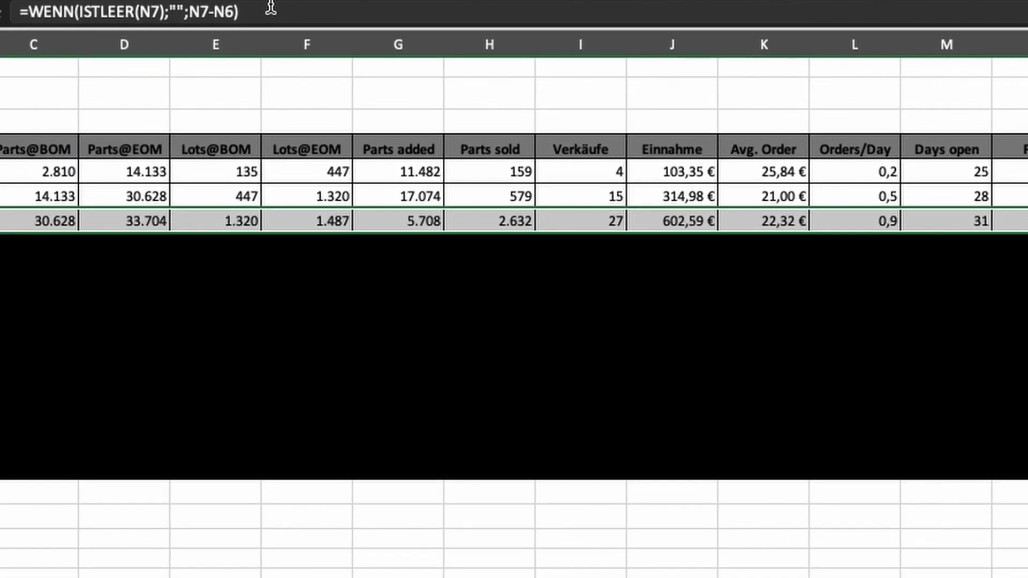
pyautogui.click(160, 345)
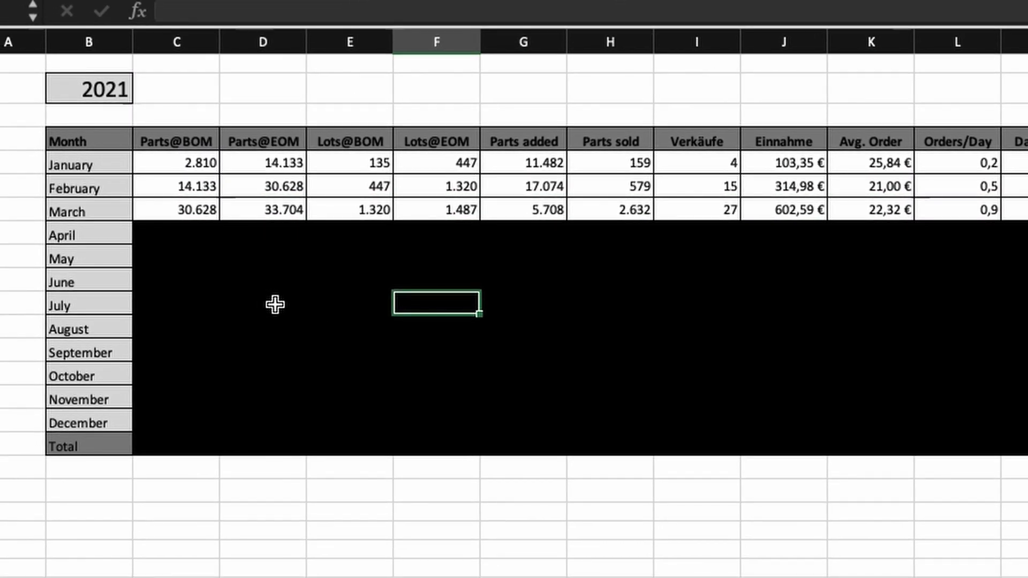
# Reveal the April figures by setting C8:O8 to no fill
pyautogui.moveTo(1018, 233); pyautogui.dragTo(157, 231)
pyautogui.click(381, 3)
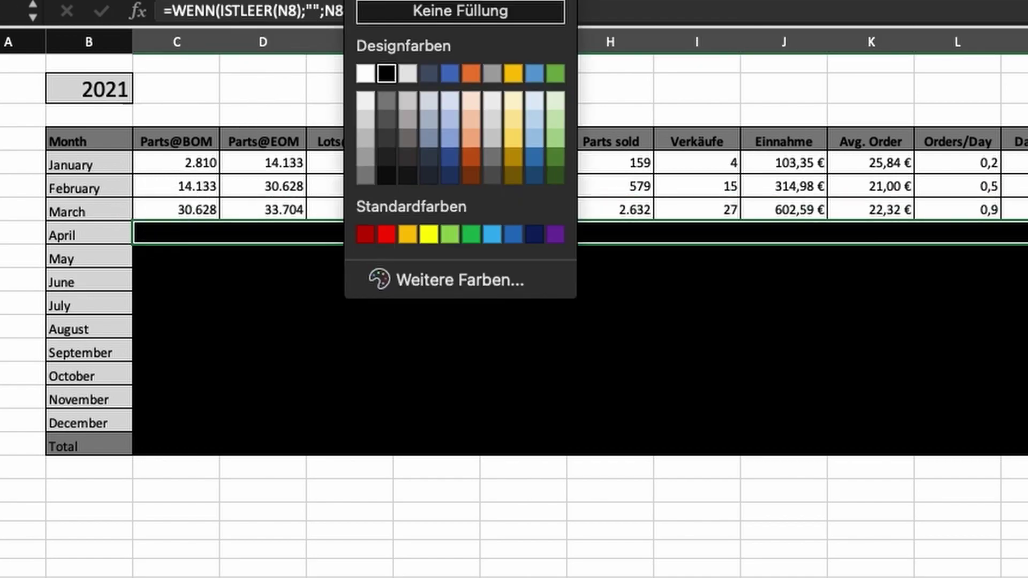
pyautogui.click(394, 18)
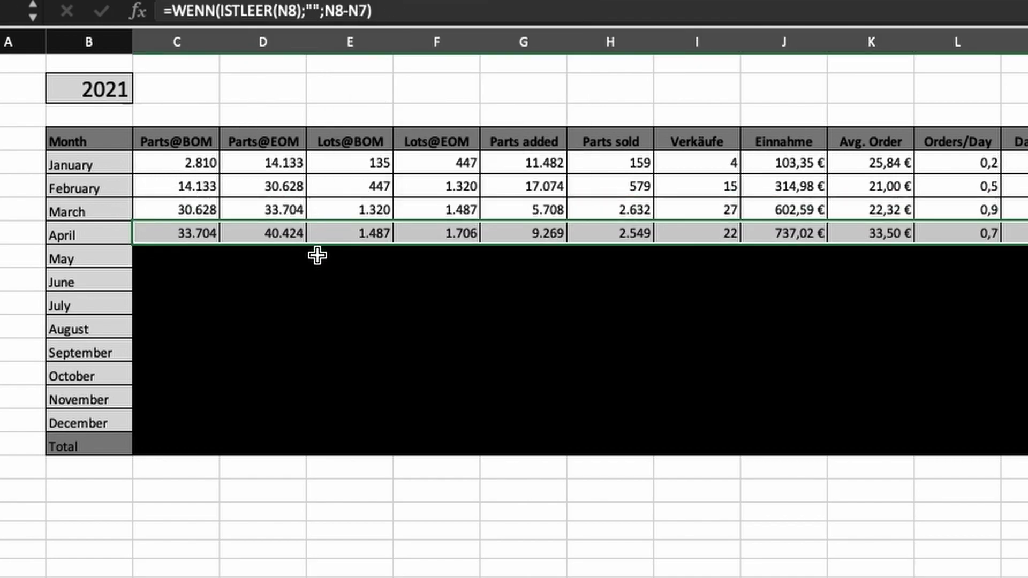
# Examine April's parts and lots at the beginning and end of the month, and compare the parts sold in March and April
pyautogui.click(301, 238)
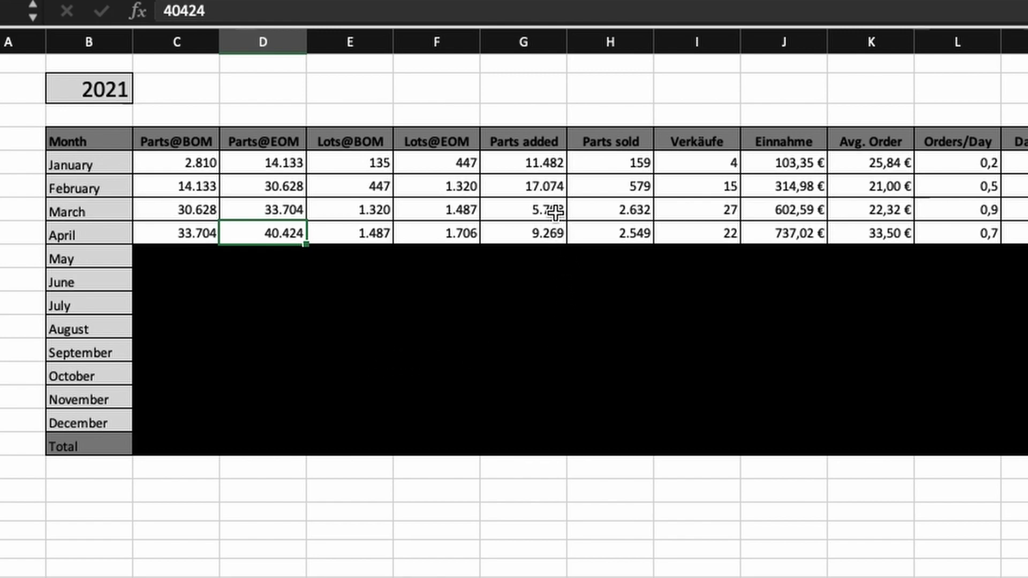
pyautogui.moveTo(629, 212); pyautogui.dragTo(598, 234)
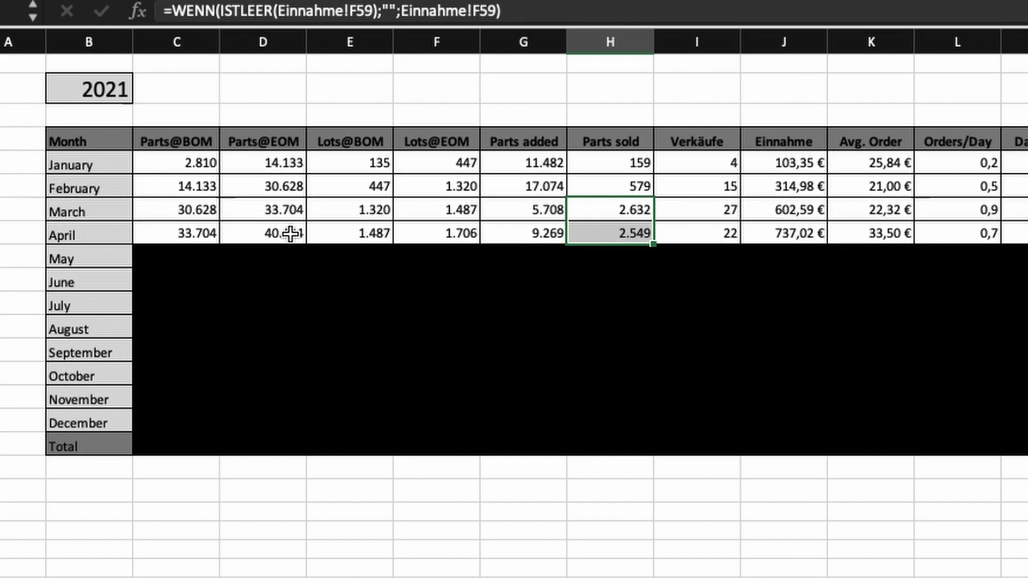
pyautogui.click(438, 237)
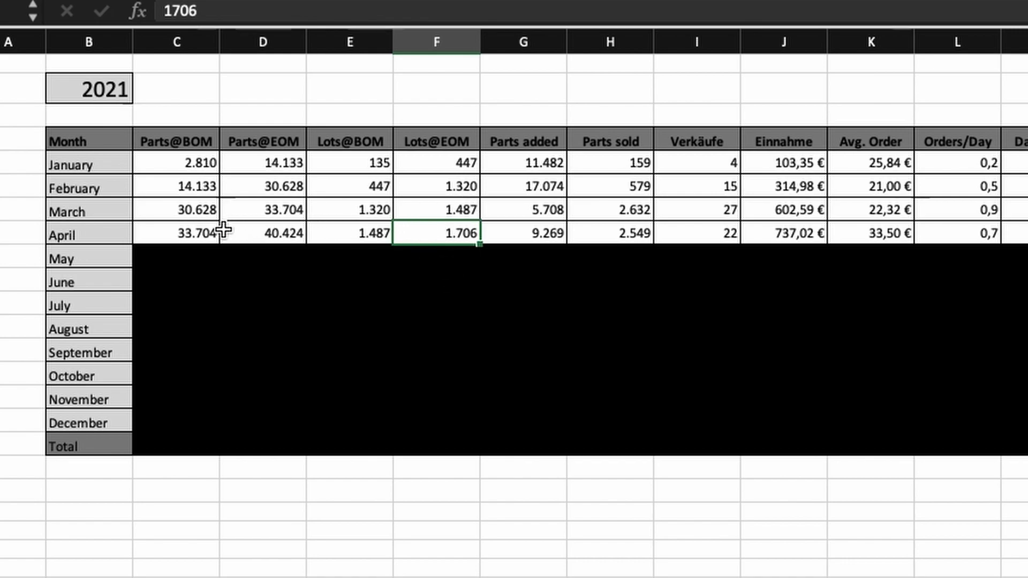
pyautogui.click(186, 232)
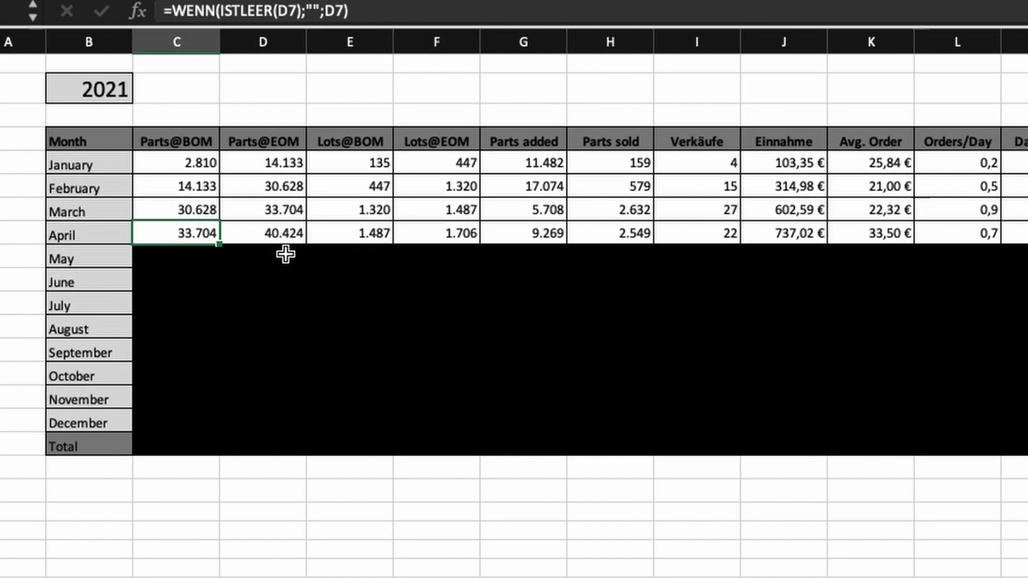
pyautogui.click(433, 236)
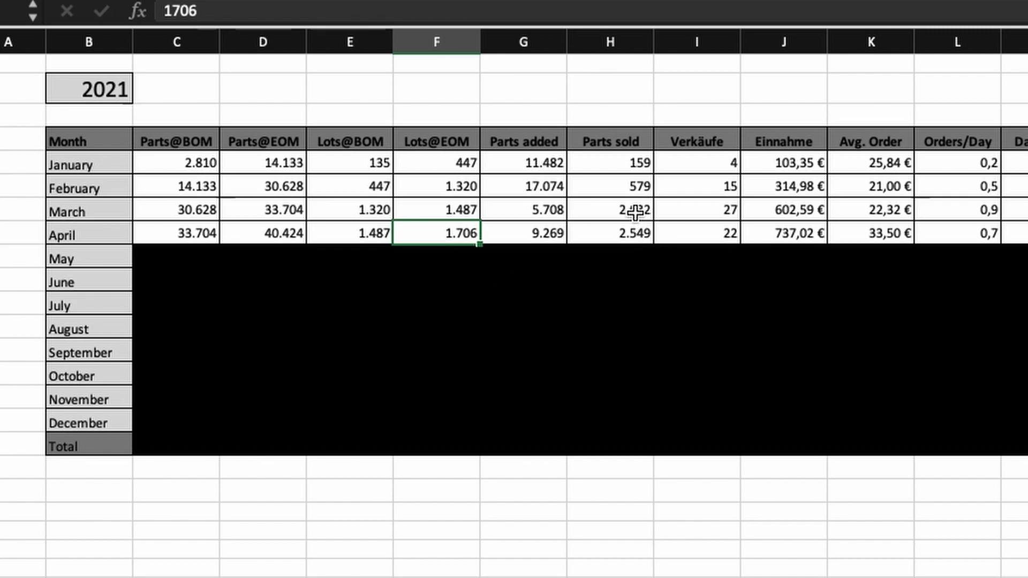
pyautogui.moveTo(637, 210); pyautogui.dragTo(626, 236)
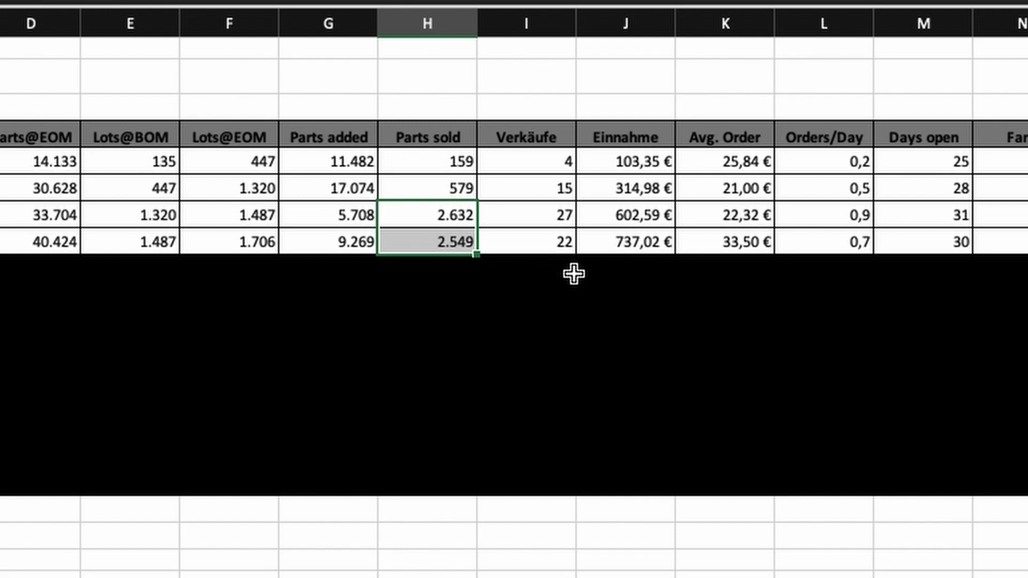
# Compare March and April revenue, orders per day and days open, and check April's average order value
pyautogui.click(642, 217)
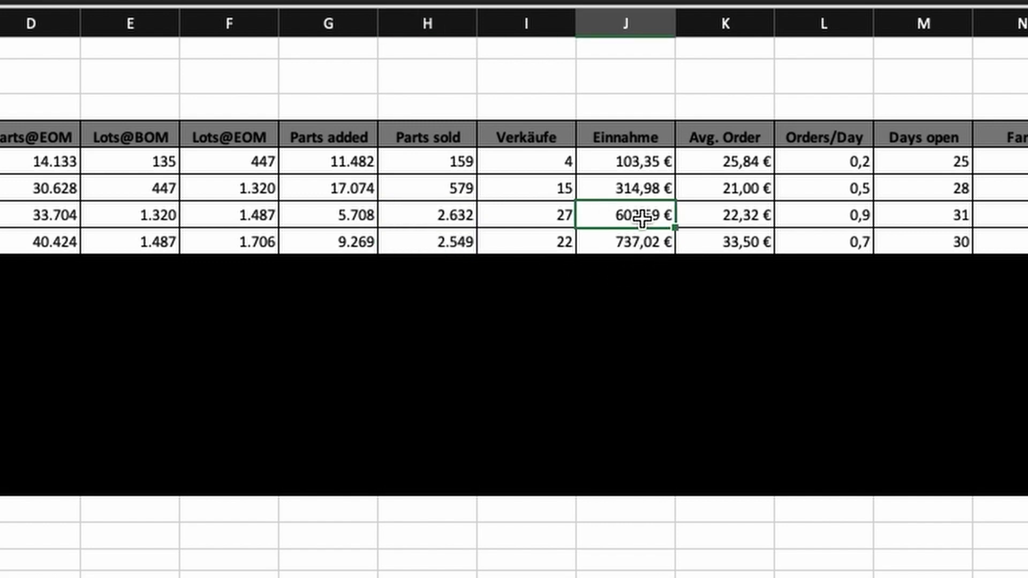
pyautogui.click(646, 239)
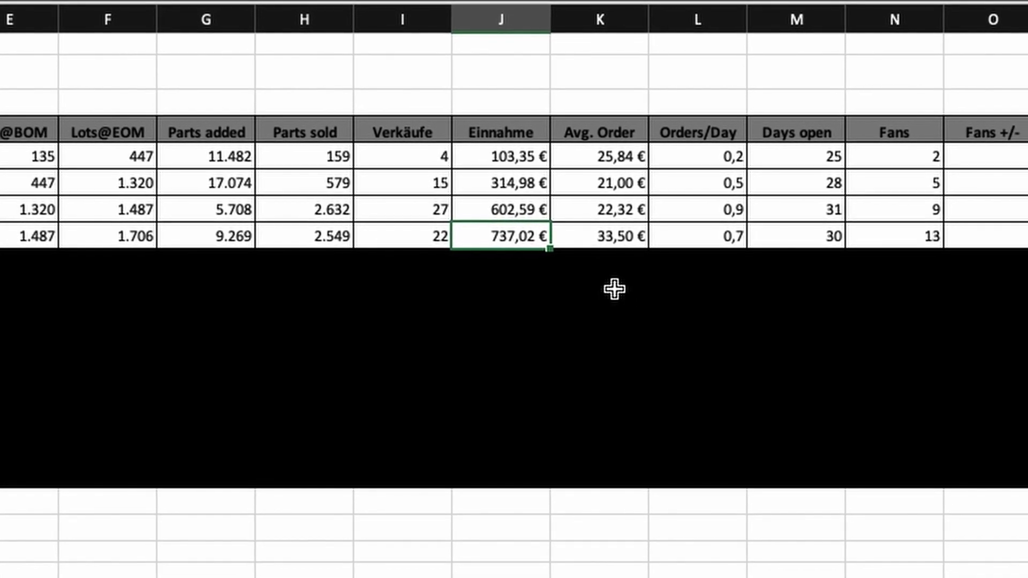
pyautogui.click(647, 242)
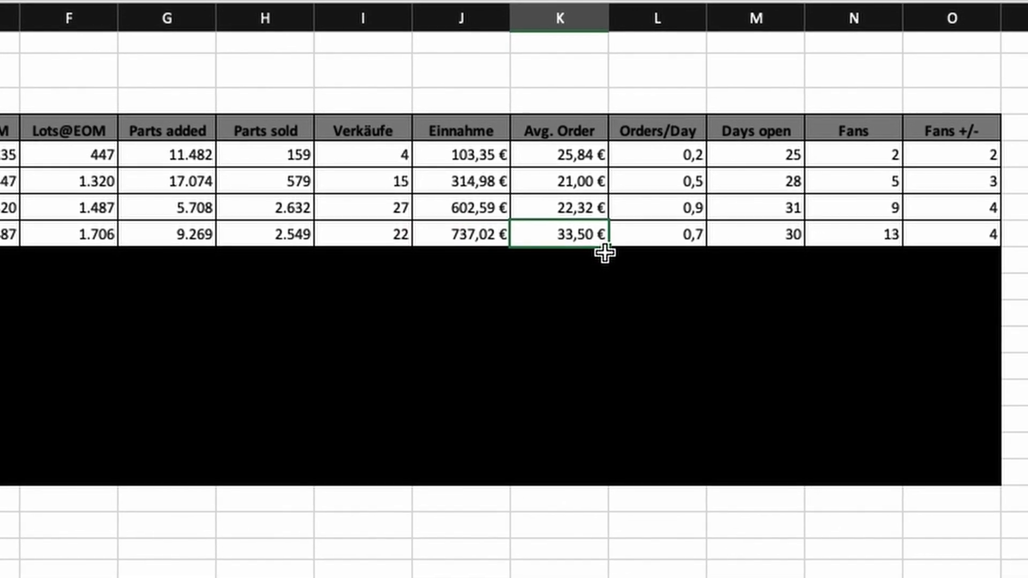
pyautogui.click(628, 238)
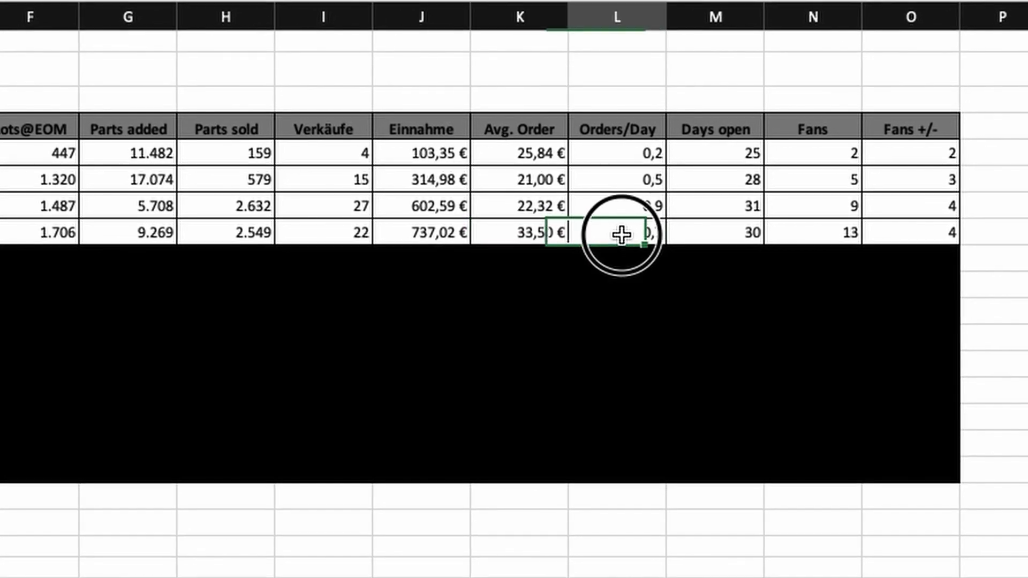
pyautogui.click(614, 212)
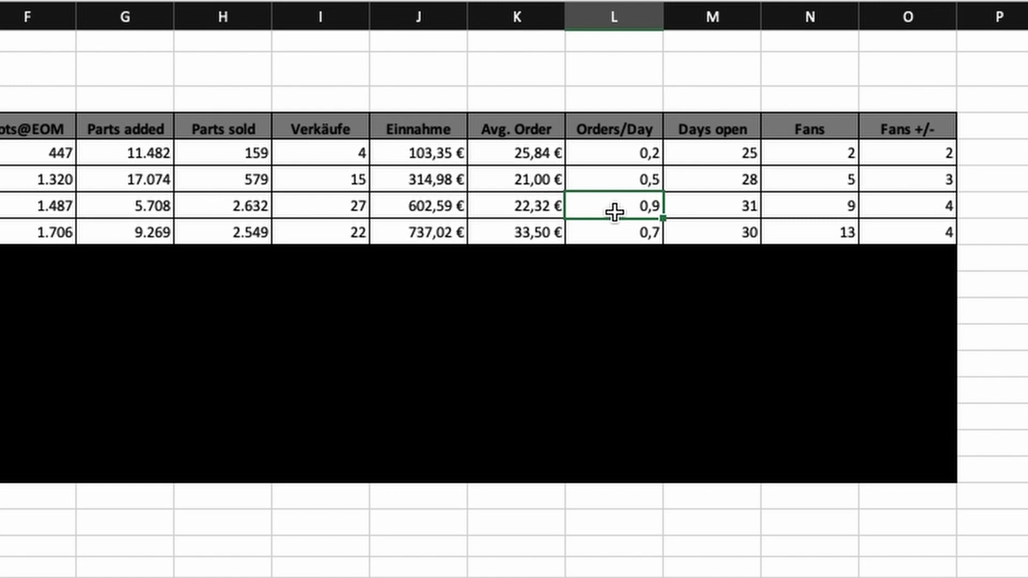
pyautogui.click(609, 237)
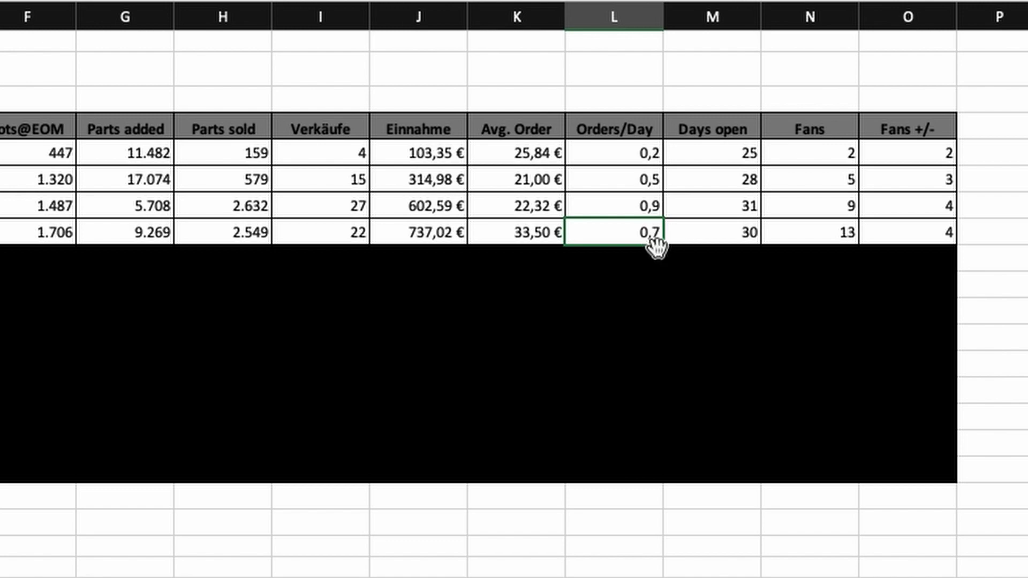
pyautogui.click(650, 204)
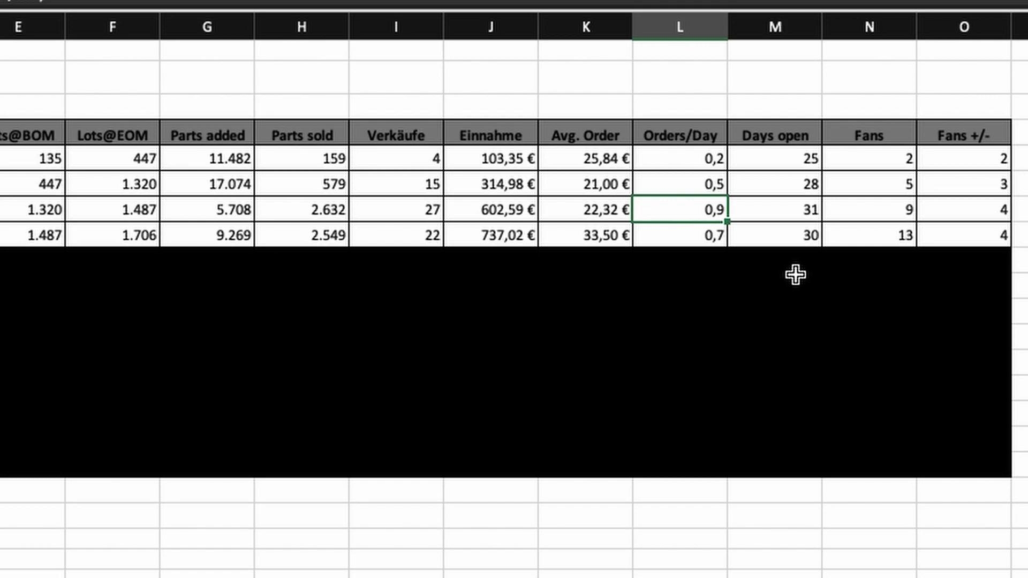
pyautogui.click(786, 214)
pyautogui.click(785, 233)
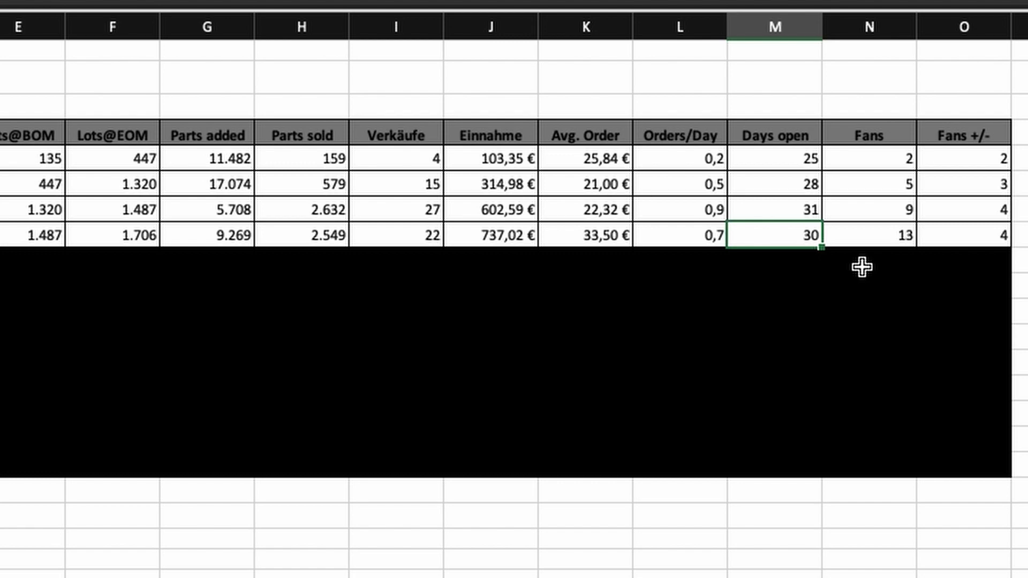
# Compare the change in fans for March and April
pyautogui.click(952, 212)
pyautogui.click(952, 236)
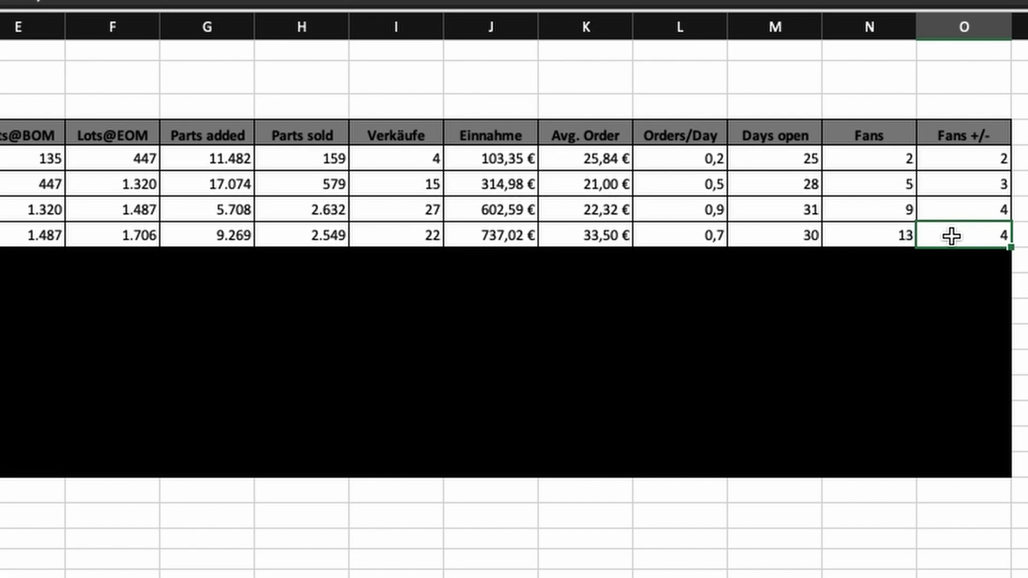
# Reveal the May figures by setting C9:O9 to no fill
pyautogui.moveTo(948, 266); pyautogui.dragTo(792, 268)
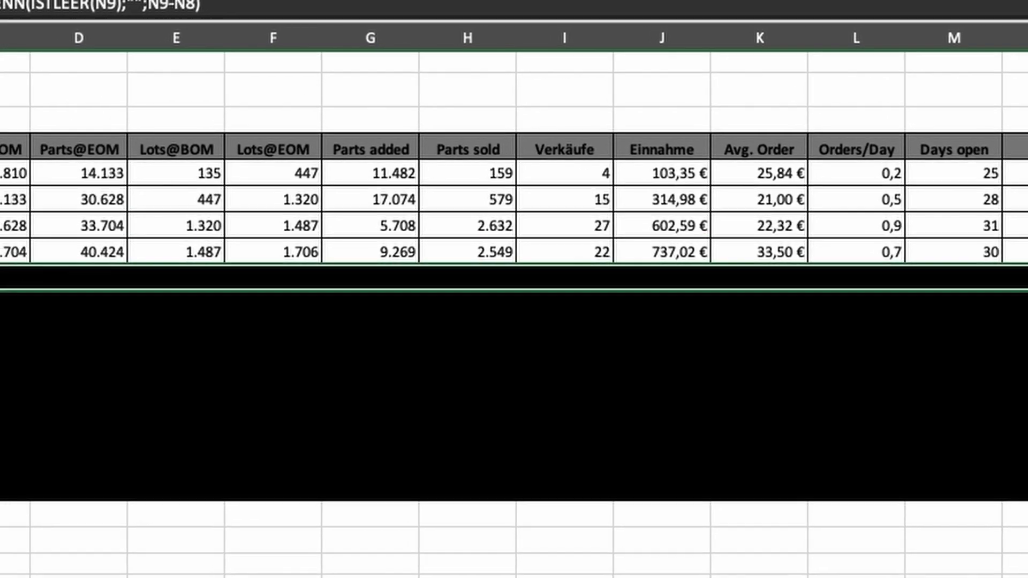
pyautogui.click(37, 287)
pyautogui.moveTo(37, 287); pyautogui.dragTo(1026, 281)
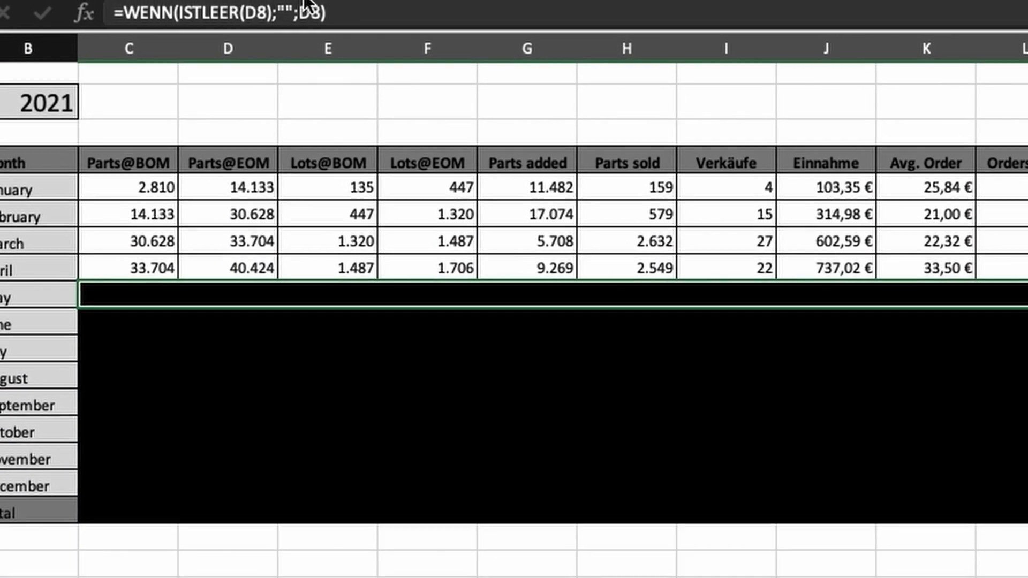
pyautogui.click(440, 3)
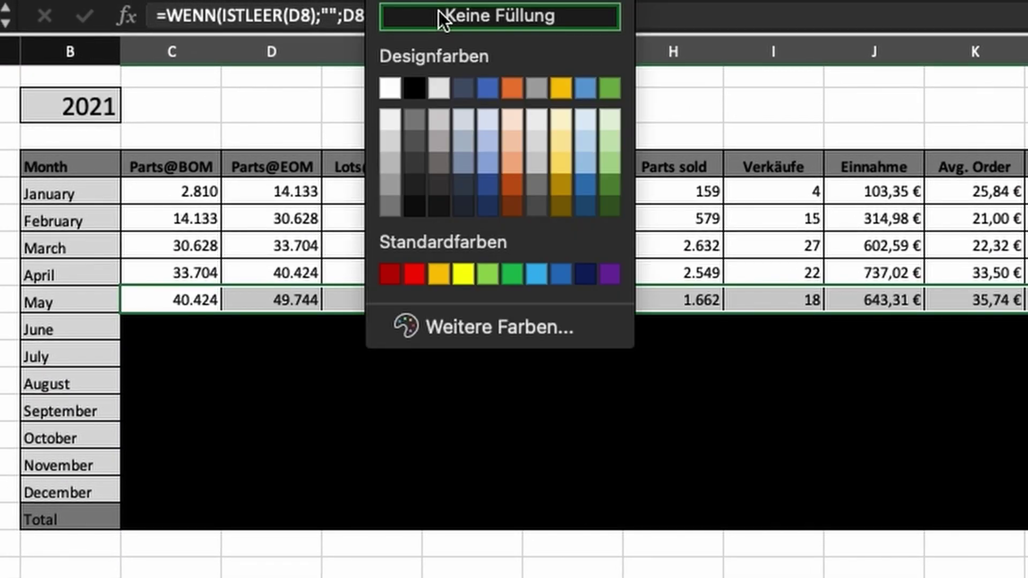
pyautogui.press('Escape')
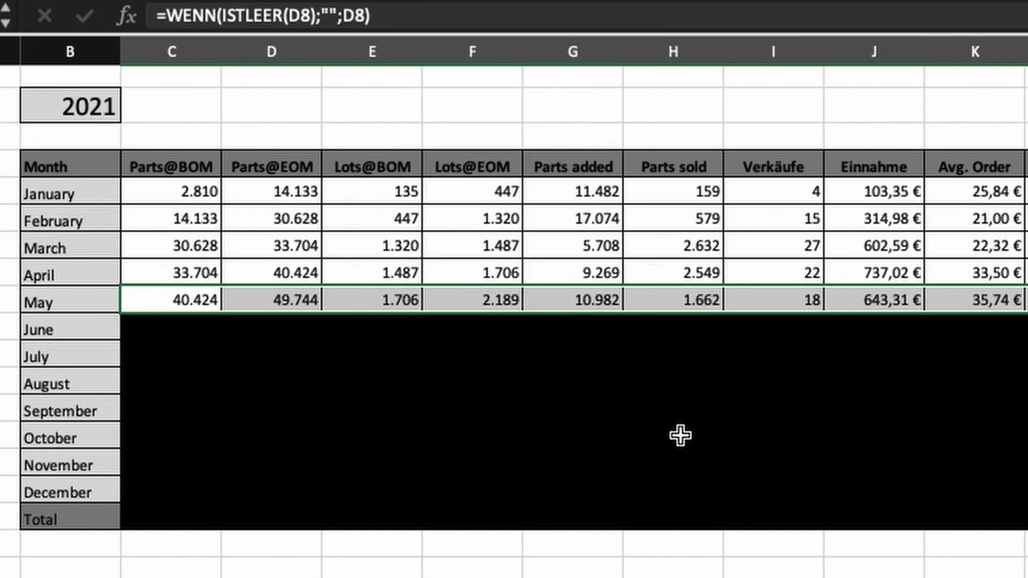
pyautogui.click(709, 433)
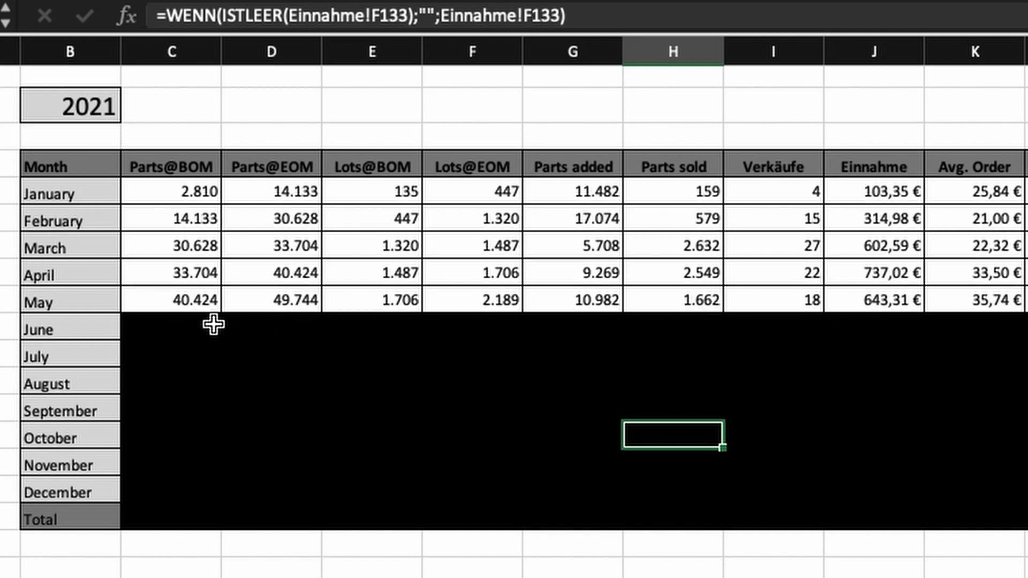
# Examine May's parts at the beginning and end of the month, end-of-month lots, number of sales and revenue
pyautogui.click(192, 304)
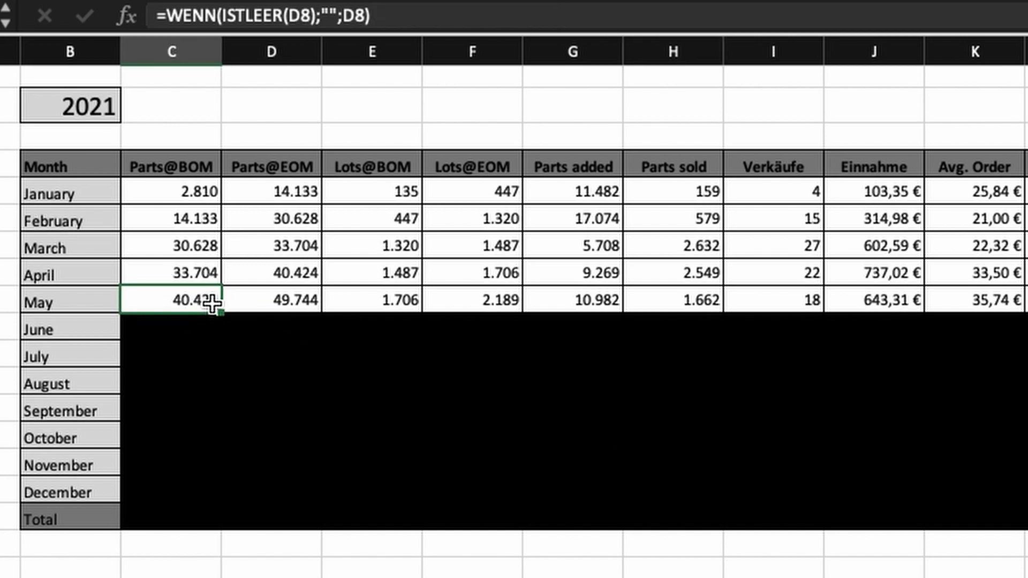
pyautogui.click(310, 302)
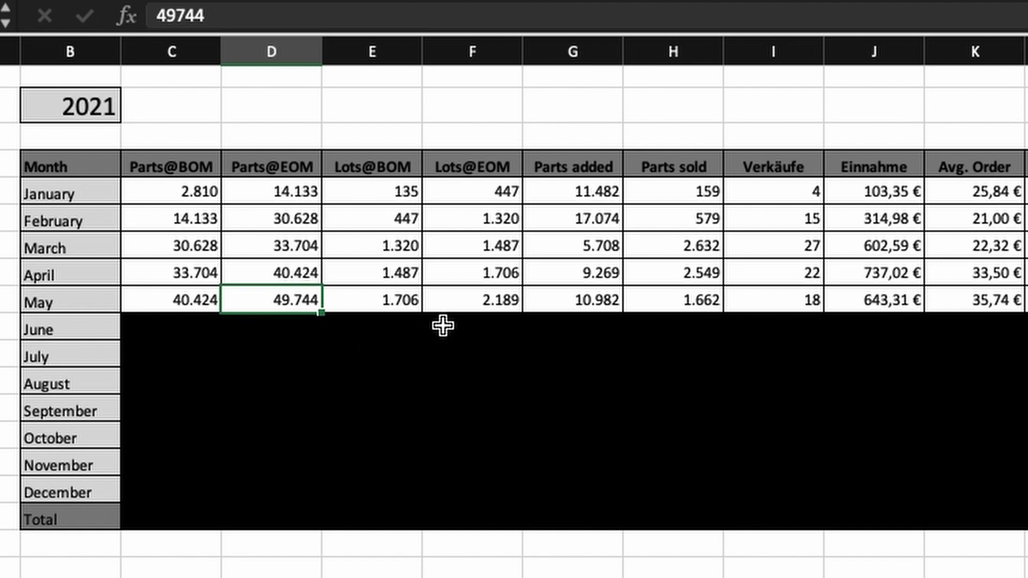
pyautogui.click(463, 305)
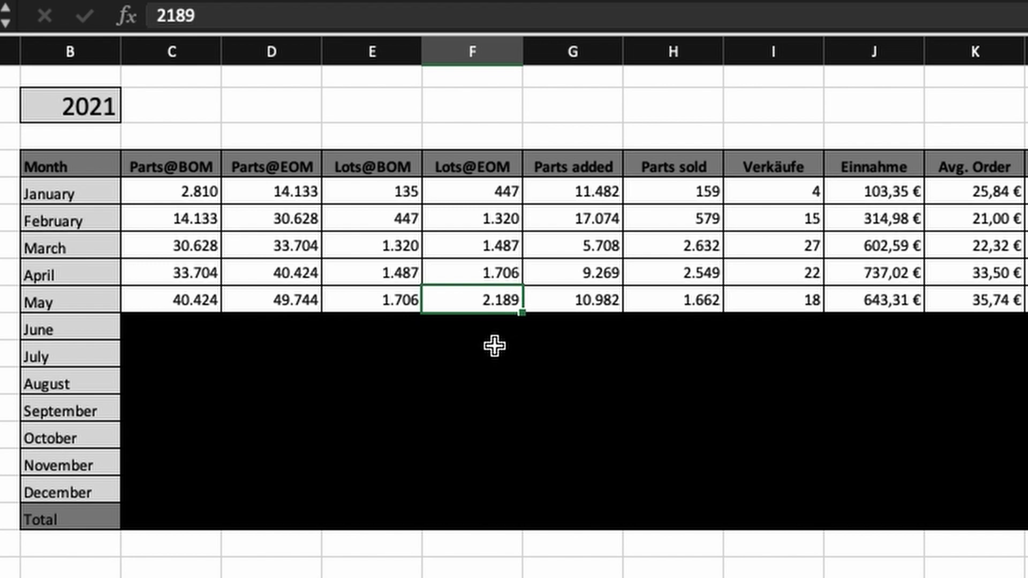
pyautogui.click(770, 300)
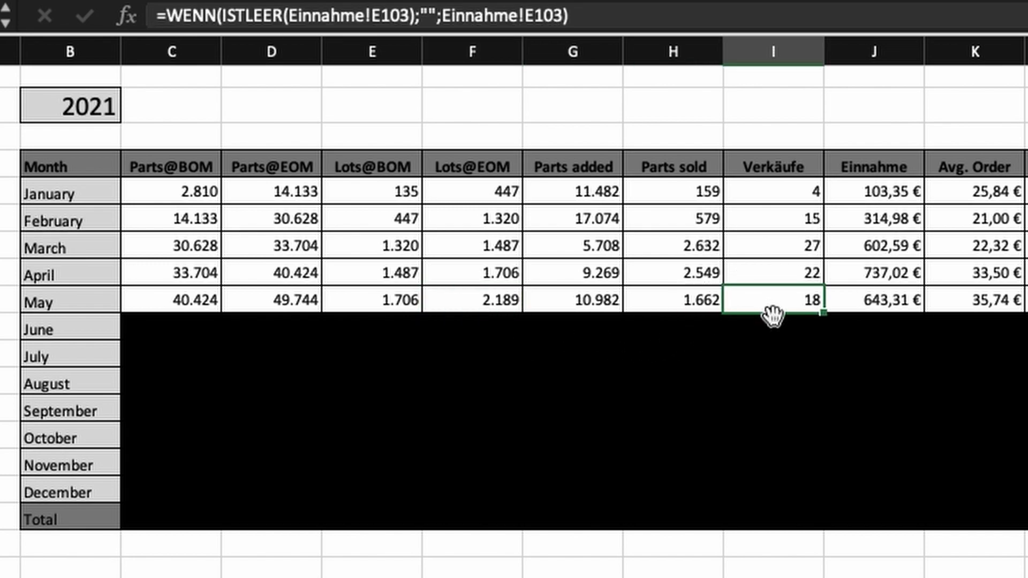
pyautogui.click(900, 308)
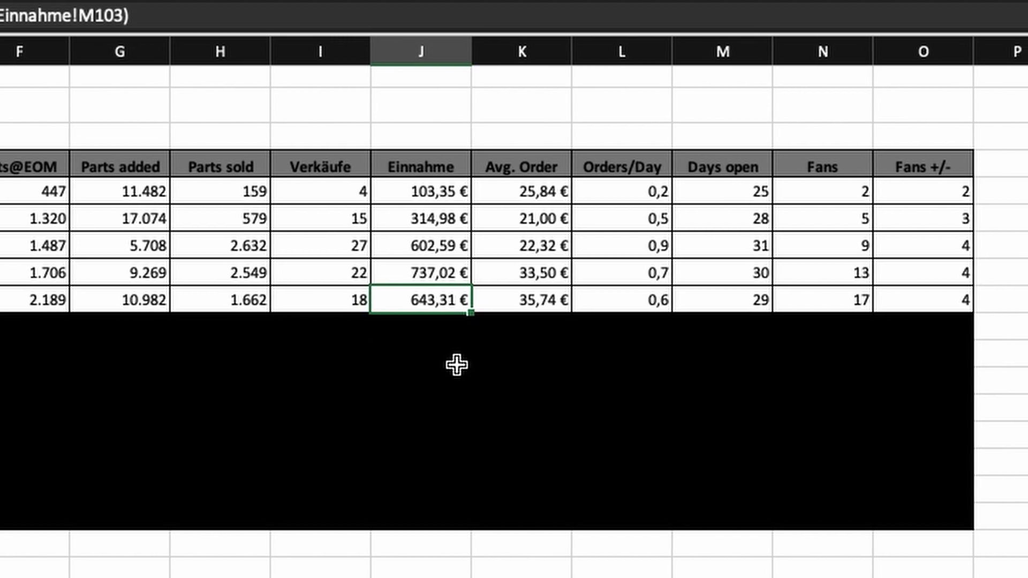
pyautogui.click(507, 339)
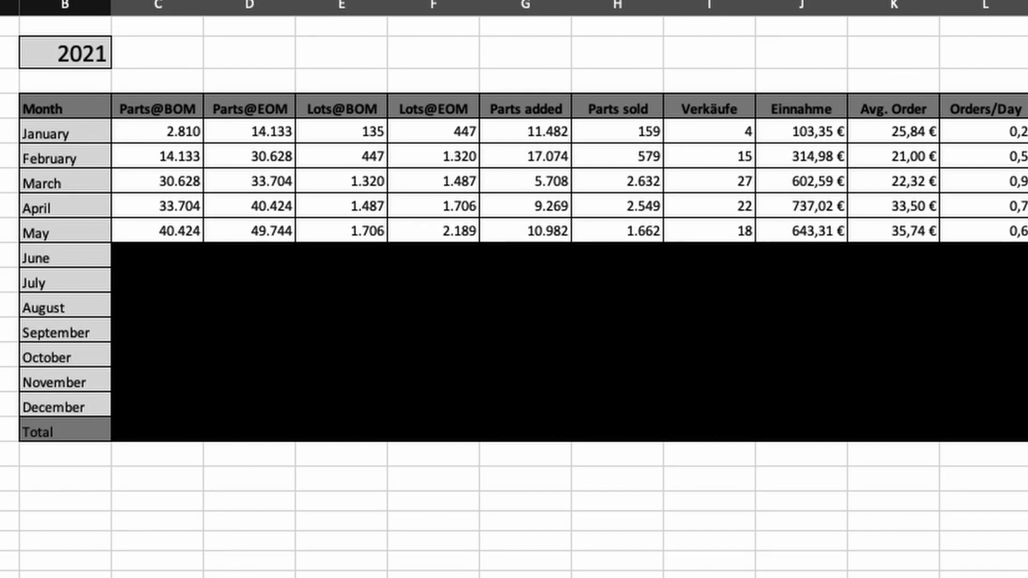
# Reveal the rows from June to December by removing the black fill from C10:O16
pyautogui.moveTo(1006, 407); pyautogui.dragTo(194, 267)
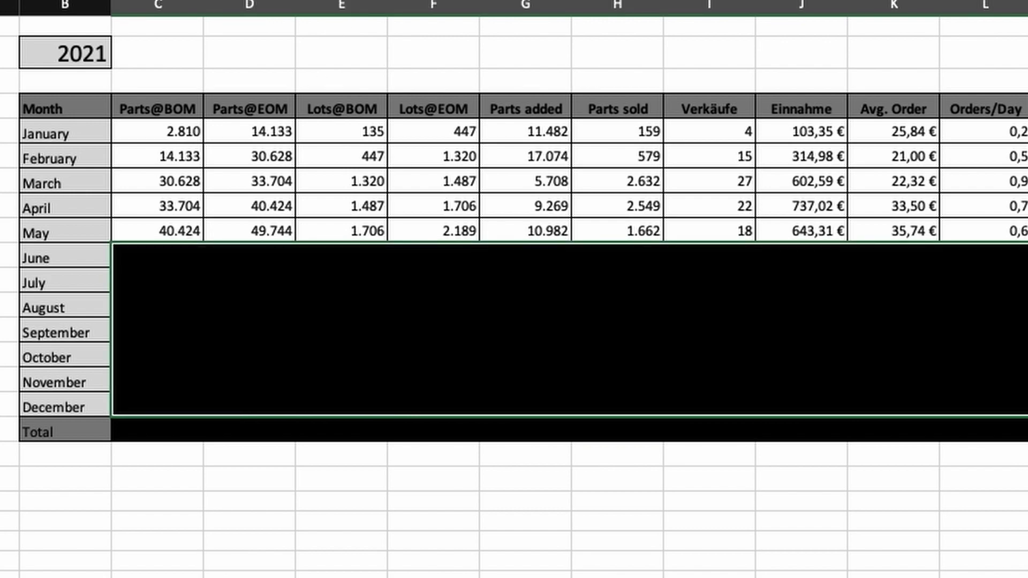
pyautogui.click(346, 33)
pyautogui.click(654, 338)
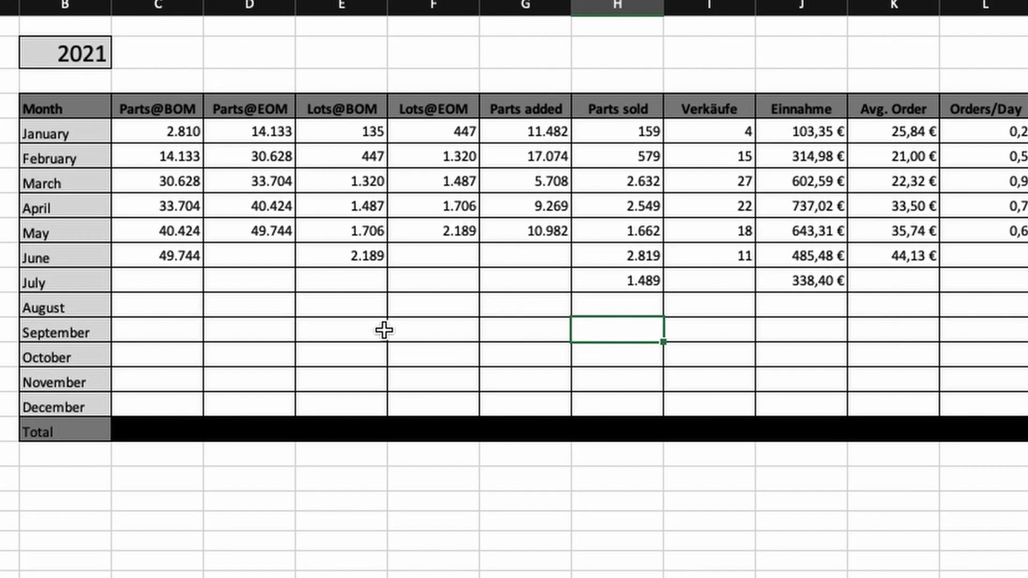
# Enter June's end-of-month figures: 46430 parts and 2060 lots
pyautogui.click(180, 260)
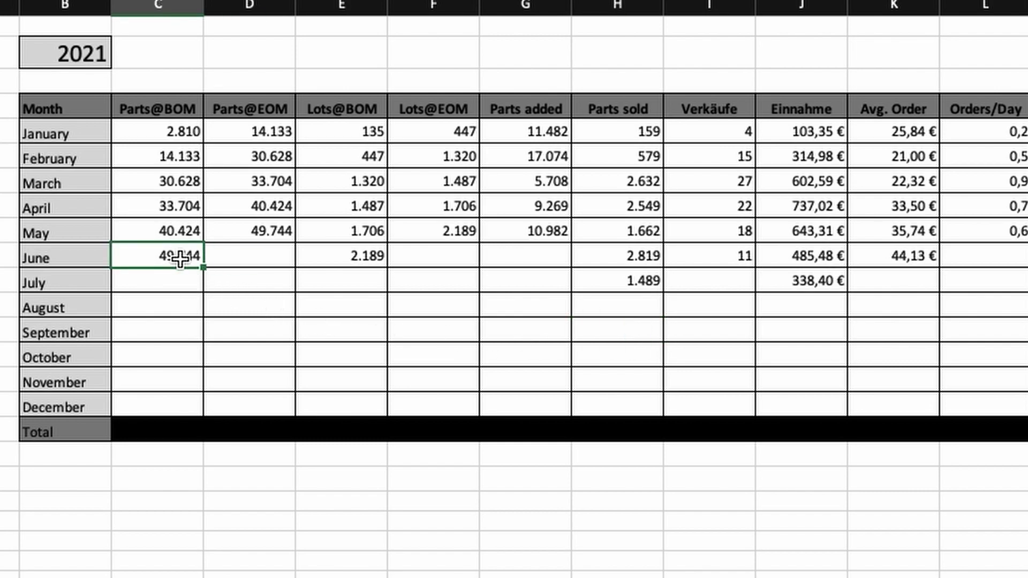
pyautogui.click(268, 263)
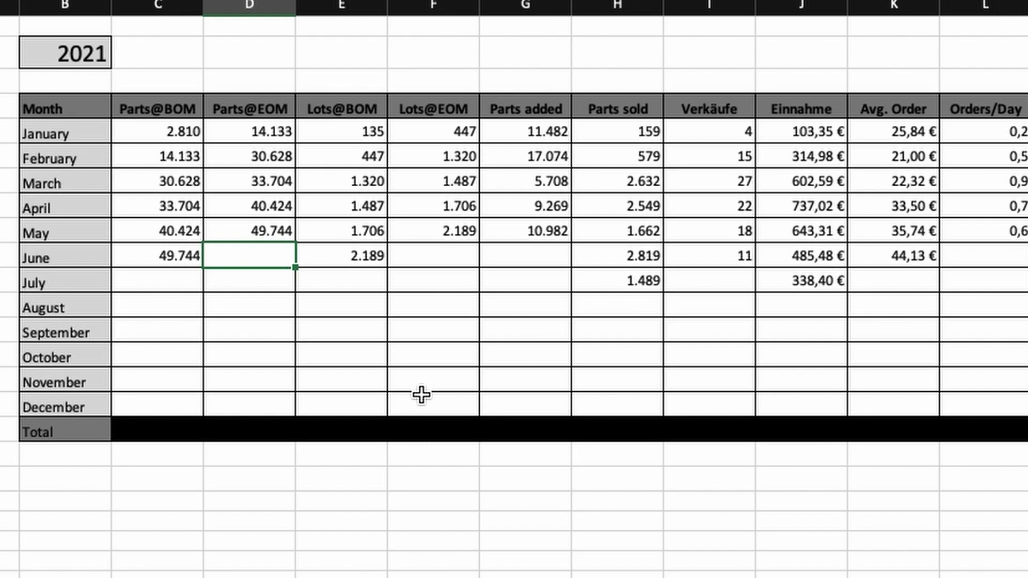
pyautogui.write('46430')
pyautogui.press('Tab')
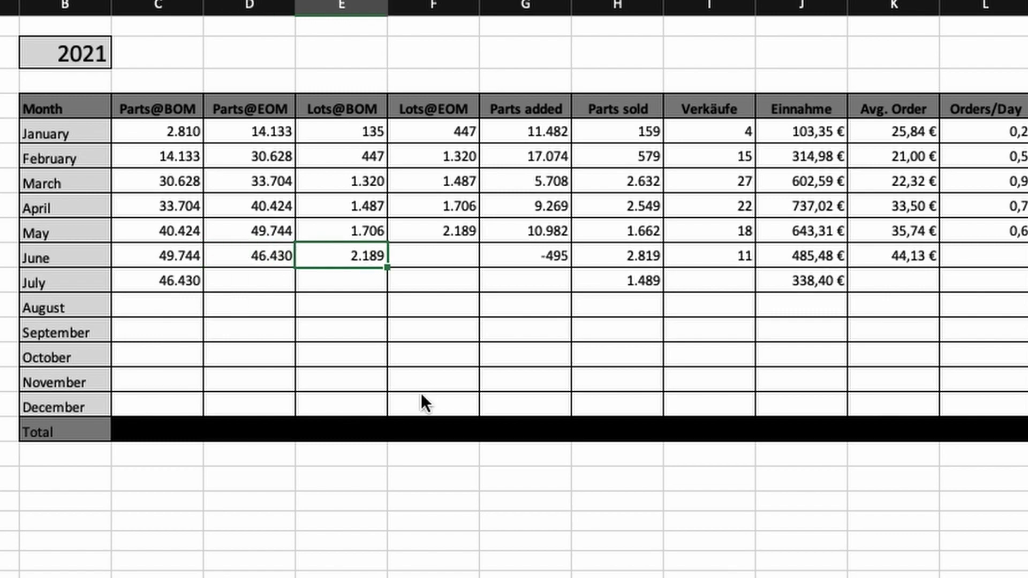
pyautogui.click(541, 258)
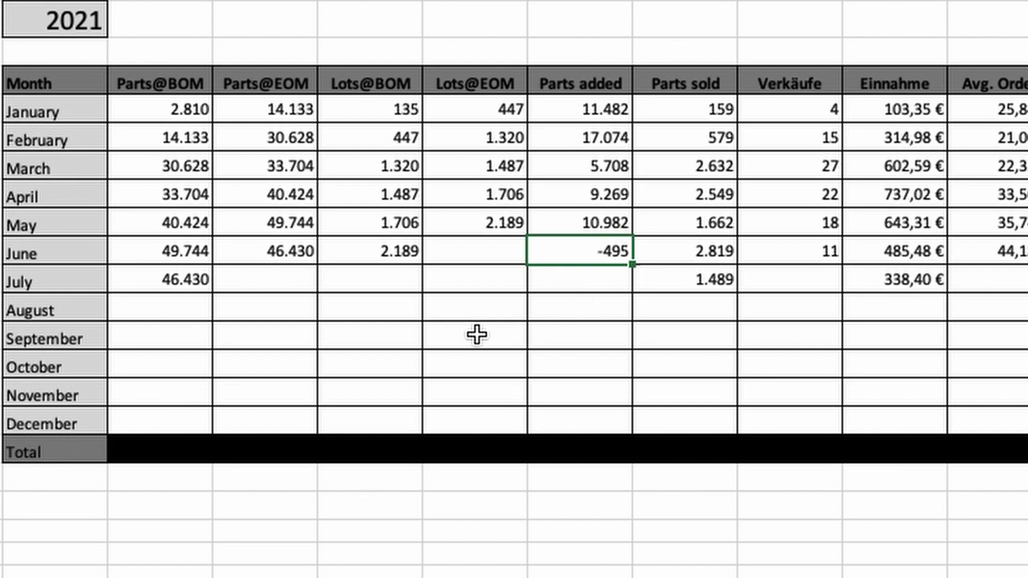
pyautogui.click(487, 249)
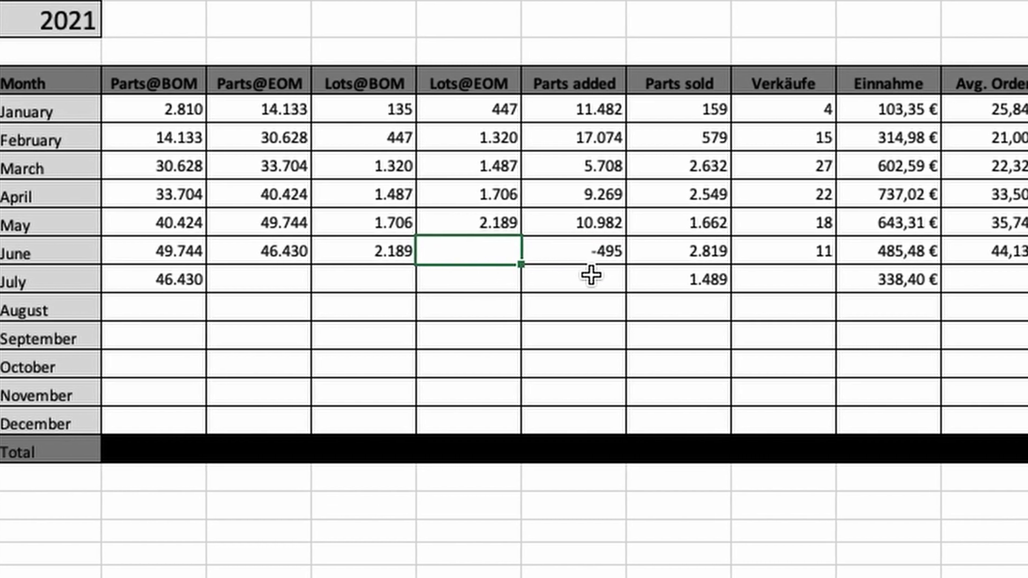
pyautogui.write('2060')
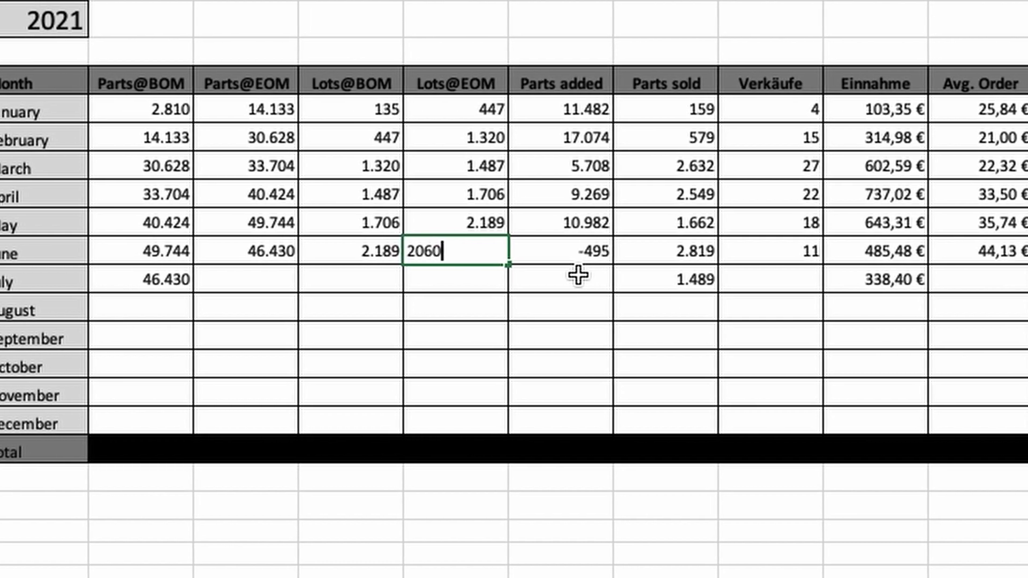
pyautogui.press('Tab')
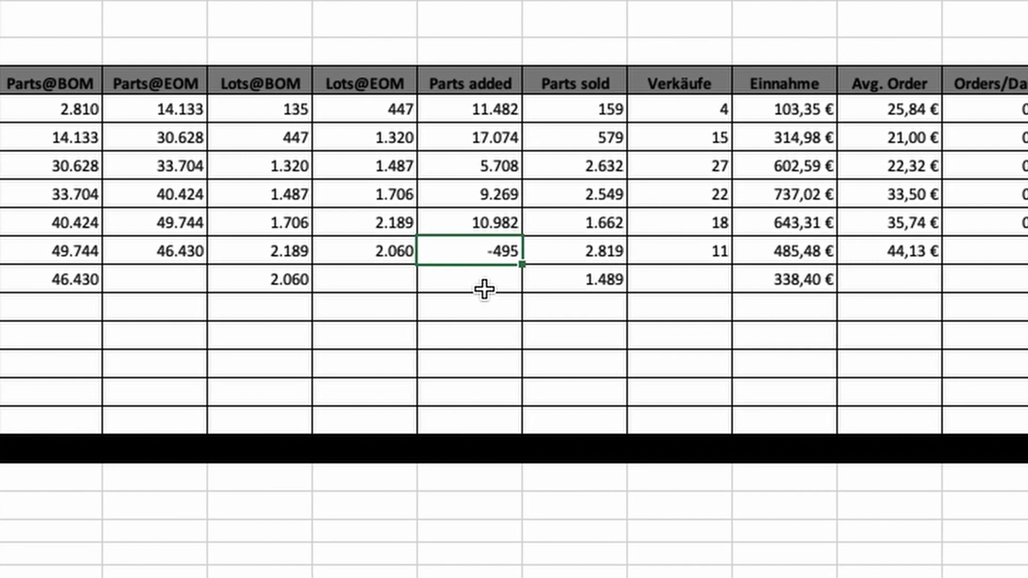
# Examine June's number of sales, parts sold, revenue and average order value
pyautogui.click(675, 259)
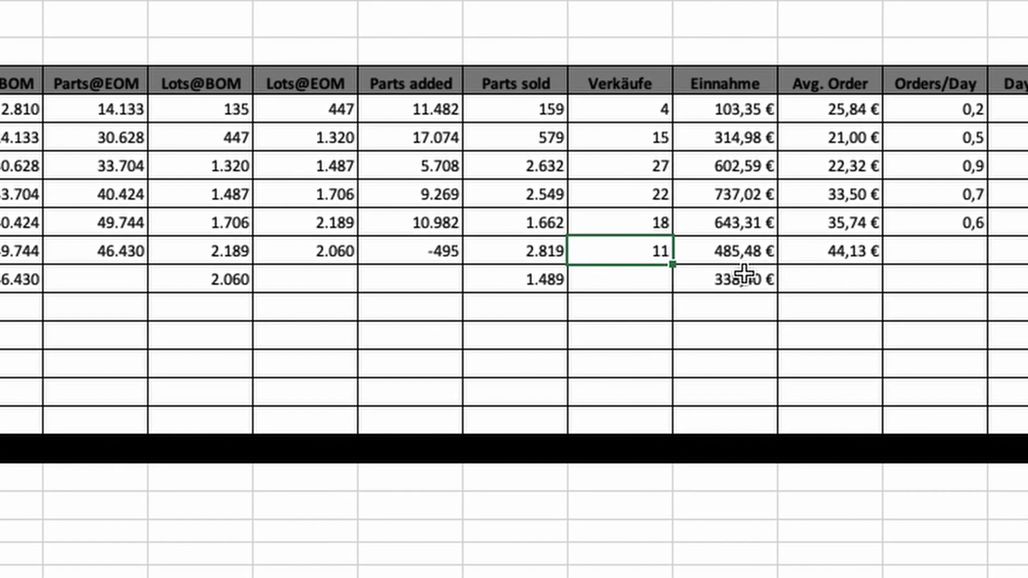
pyautogui.click(533, 260)
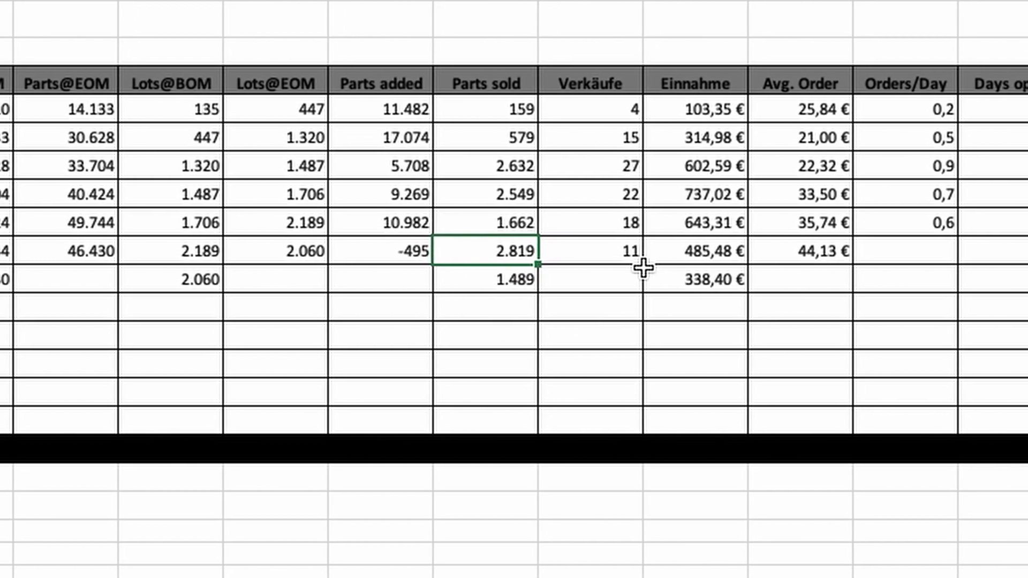
pyautogui.click(710, 256)
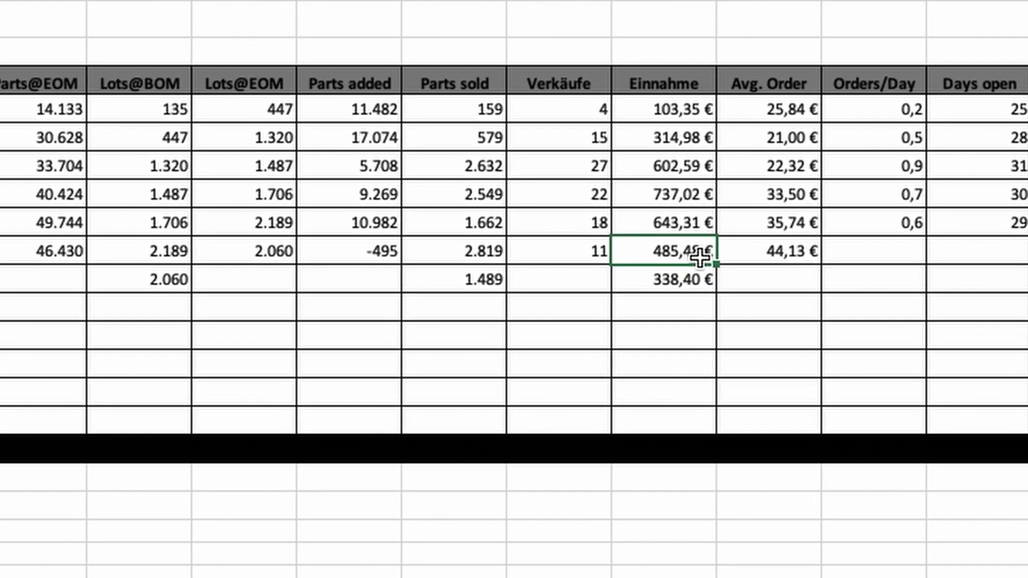
pyautogui.click(798, 255)
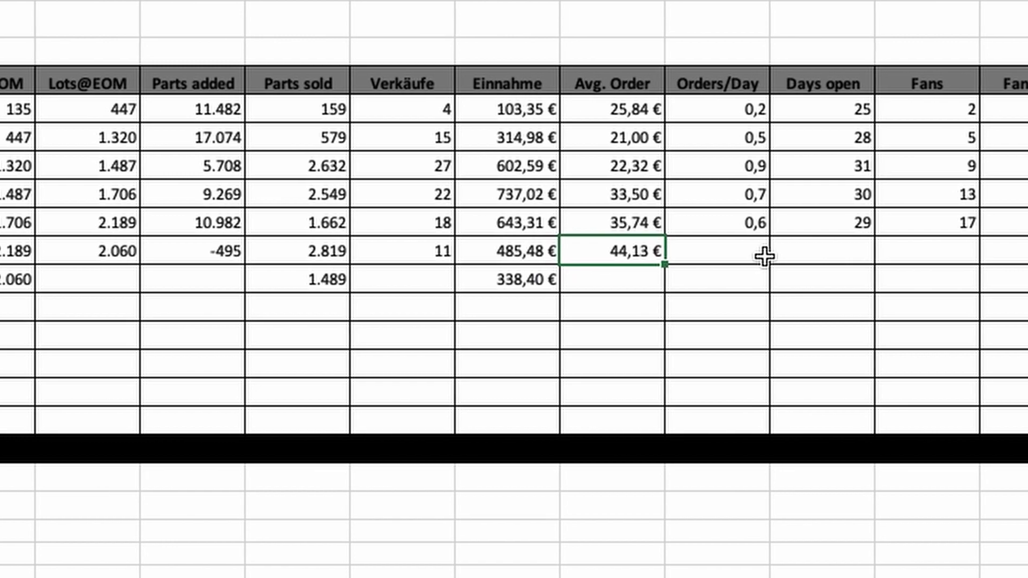
# Set June's days open to 30 and compare the orders per day from January to June
pyautogui.click(820, 257)
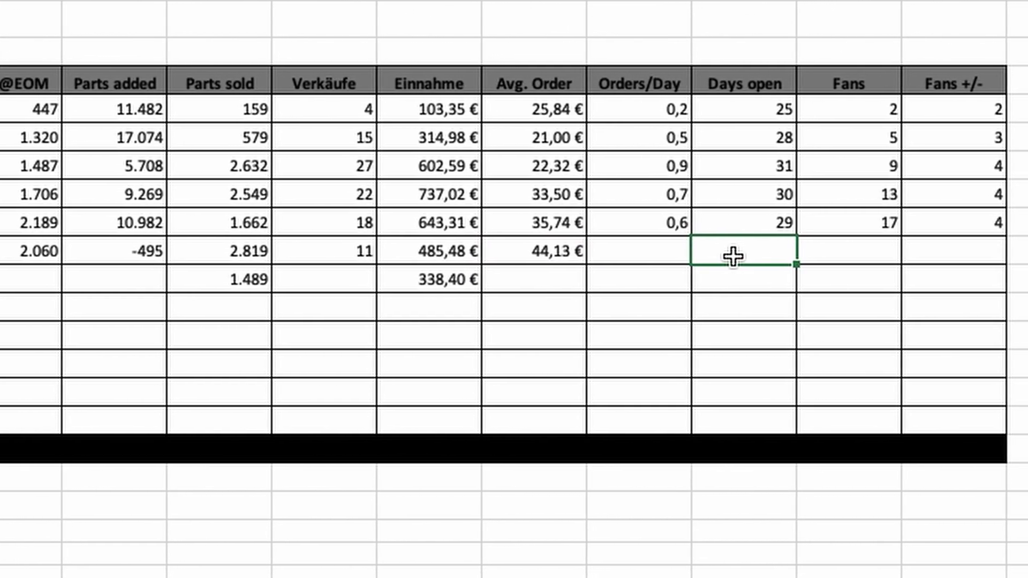
pyautogui.write('30')
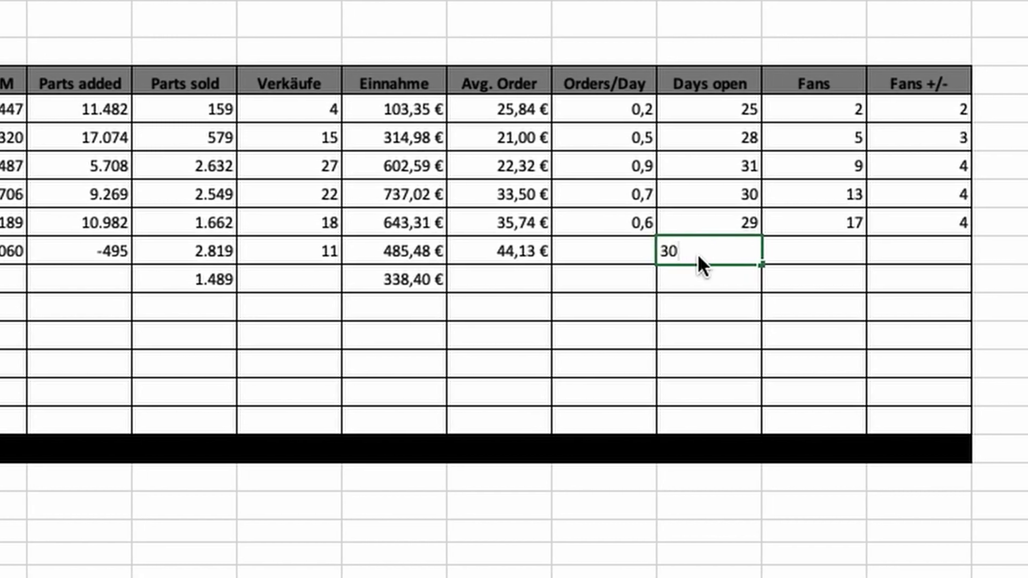
pyautogui.press('Tab')
pyautogui.click(636, 240)
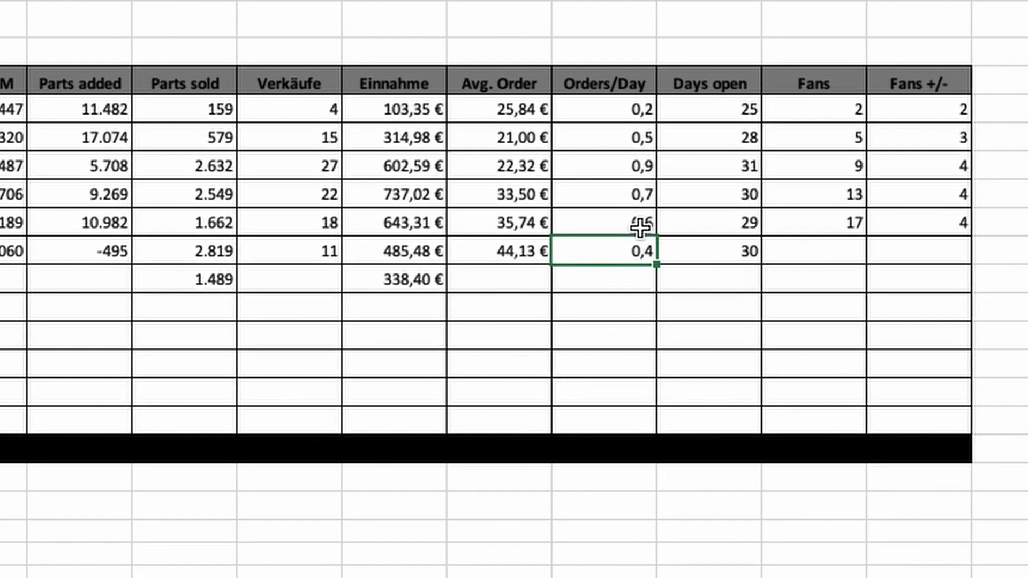
pyautogui.moveTo(632, 114); pyautogui.dragTo(618, 248)
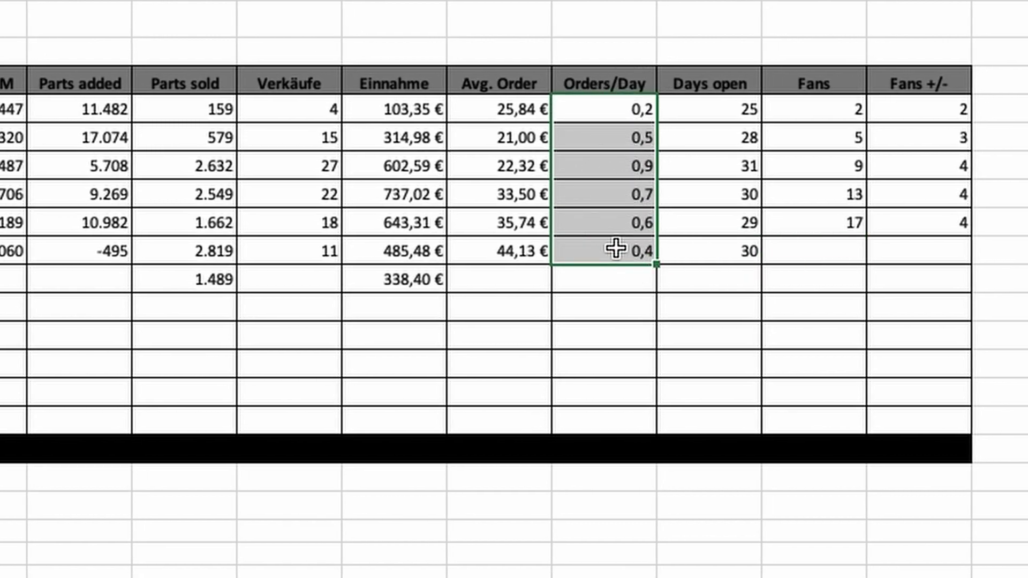
pyautogui.click(611, 254)
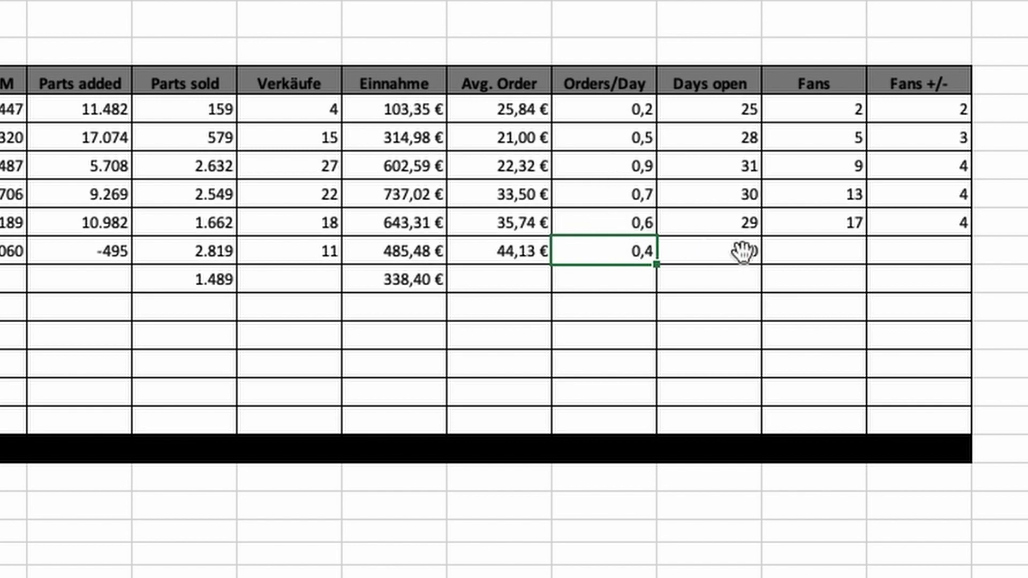
# Enter 18 as the number of fans for June
pyautogui.click(922, 254)
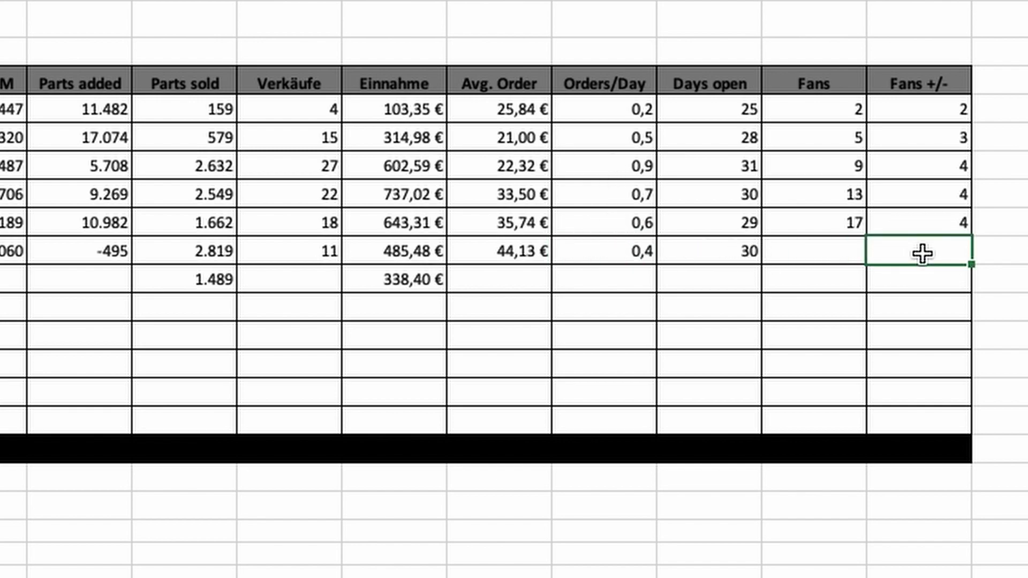
pyautogui.click(840, 252)
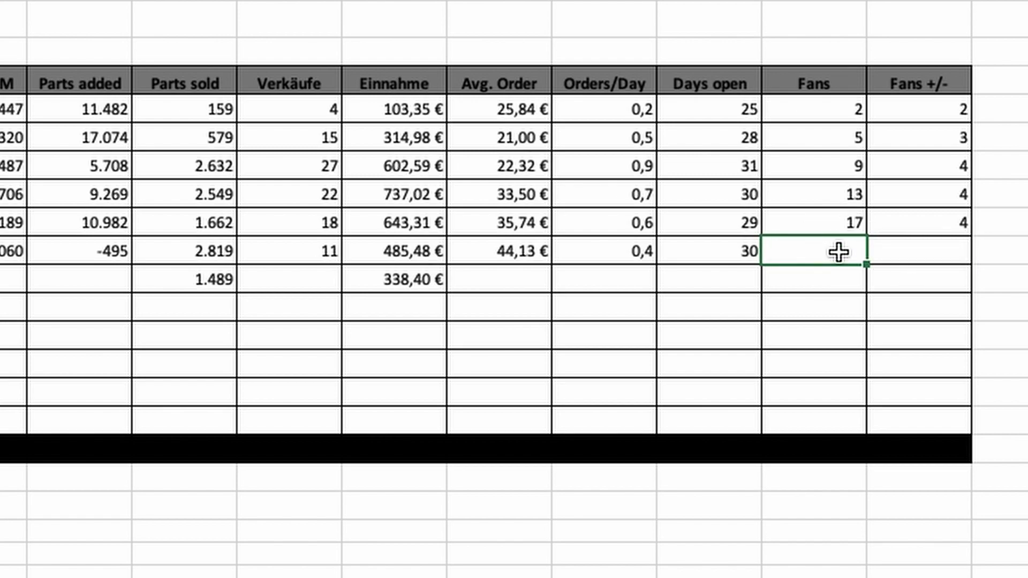
pyautogui.write('18')
pyautogui.press('Tab')
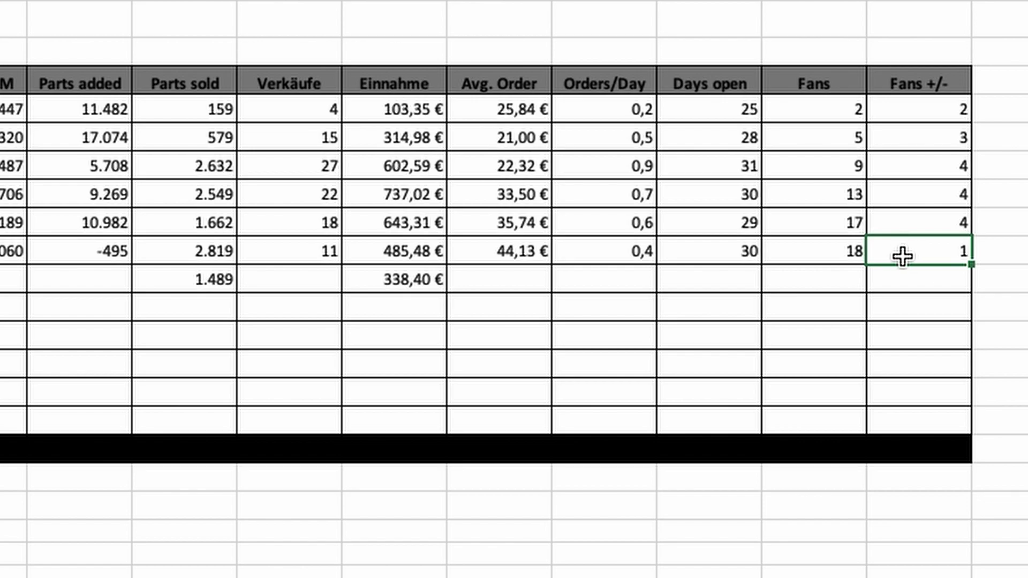
# Reveal the Total row by changing the black fill of C17:O17 to dark grey
pyautogui.moveTo(959, 453); pyautogui.dragTo(3, 455)
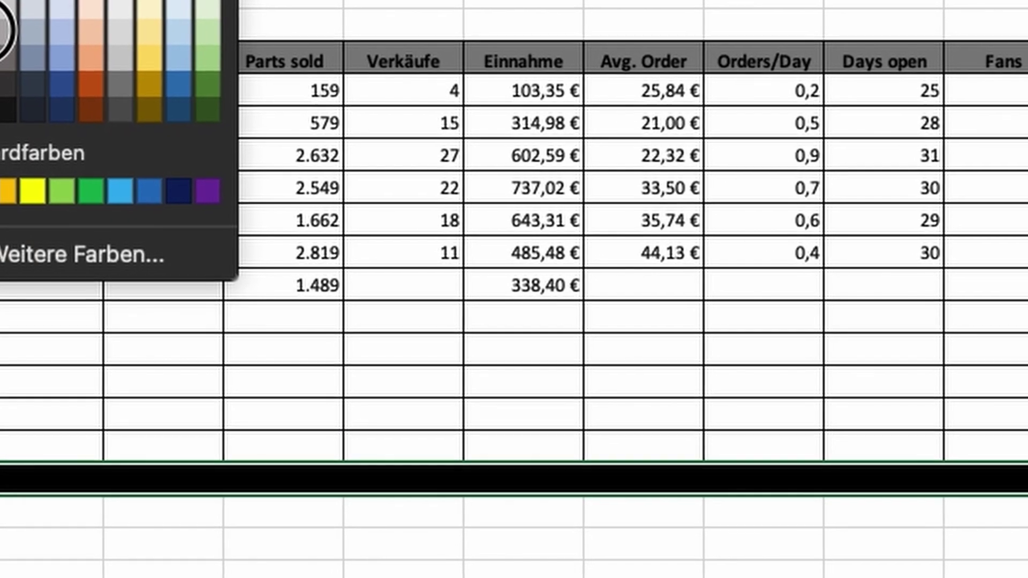
pyautogui.click(5, 54)
pyautogui.click(578, 351)
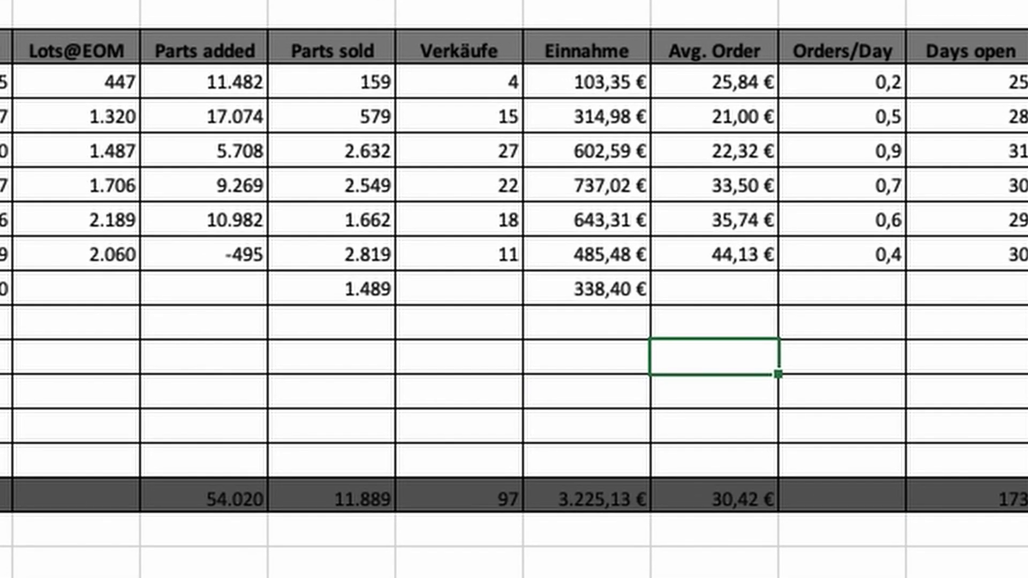
# Lighten the fill of the Total row from dark grey to the medium grey used in the header row
pyautogui.moveTo(5, 487); pyautogui.dragTo(954, 487)
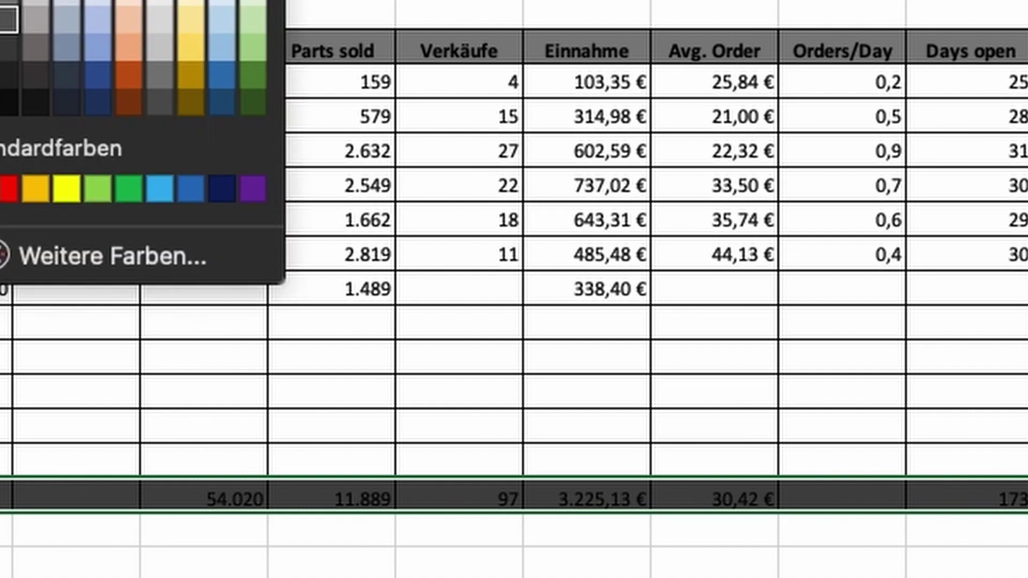
pyautogui.press('Escape')
pyautogui.moveTo(500, 346); pyautogui.dragTo(589, 356)
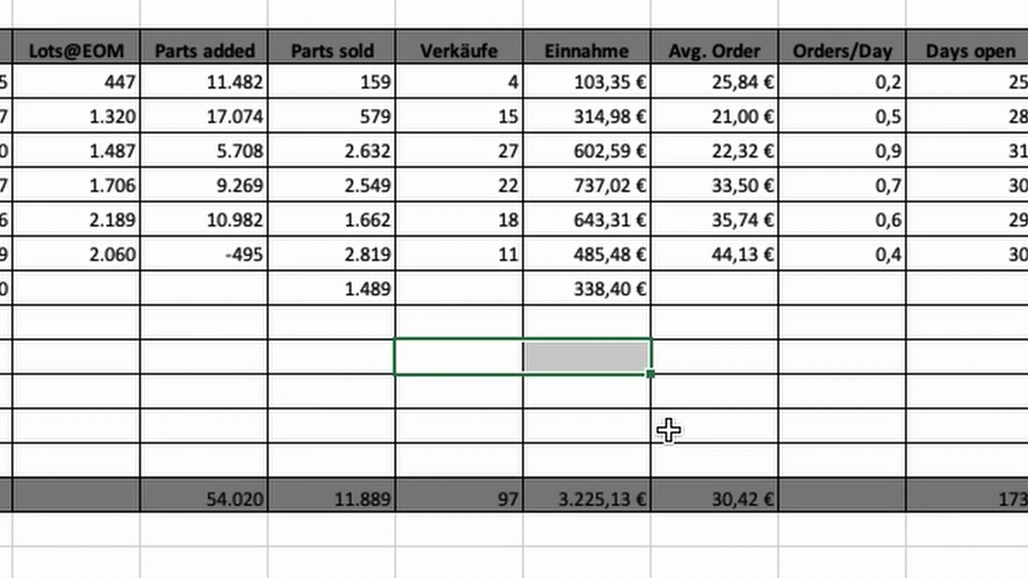
# Examine the yearly total revenue, average order value and days open, comparing them with the June and July figures
pyautogui.moveTo(119, 503); pyautogui.dragTo(1026, 498)
pyautogui.click(940, 574)
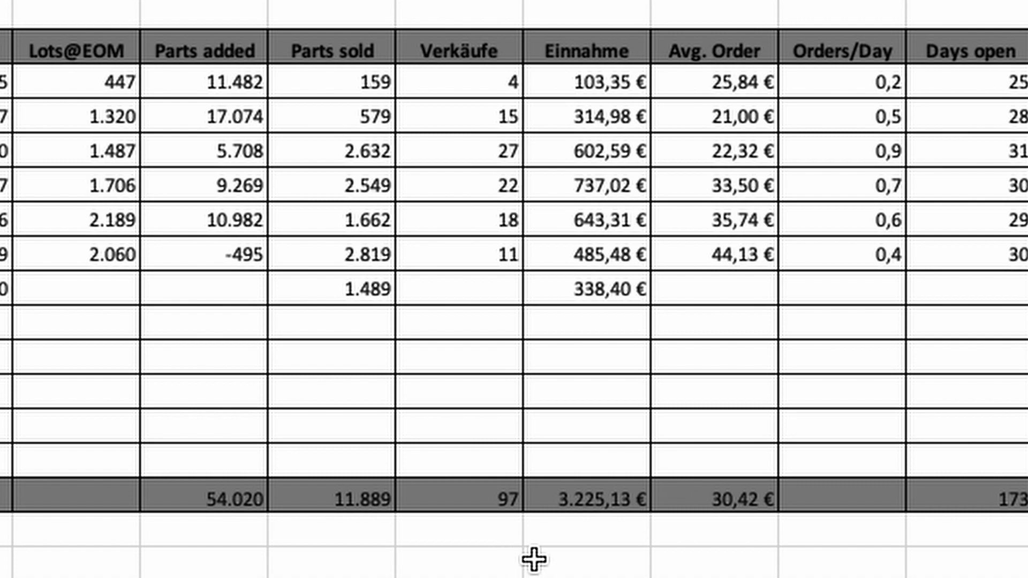
pyautogui.click(621, 500)
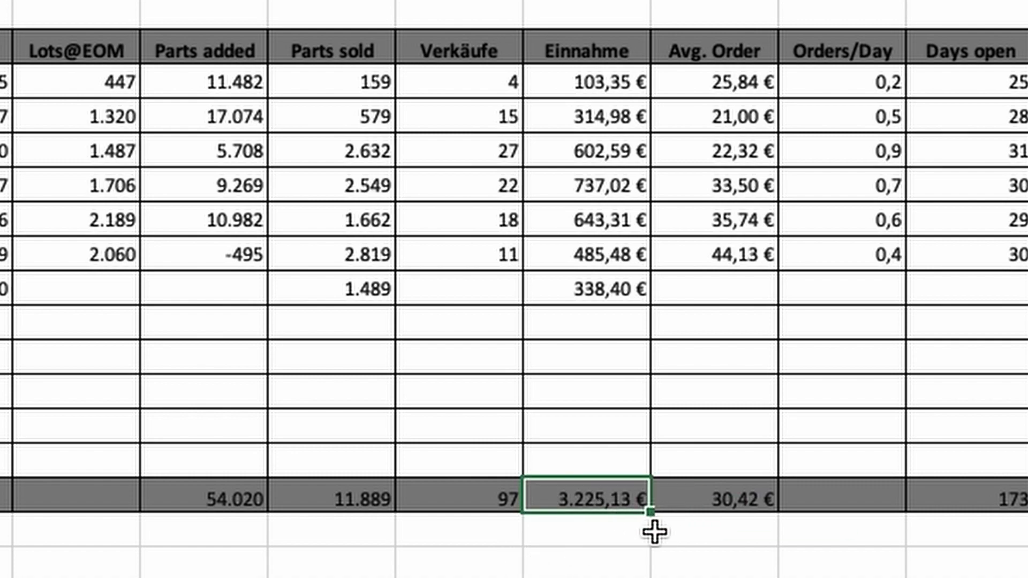
pyautogui.click(629, 290)
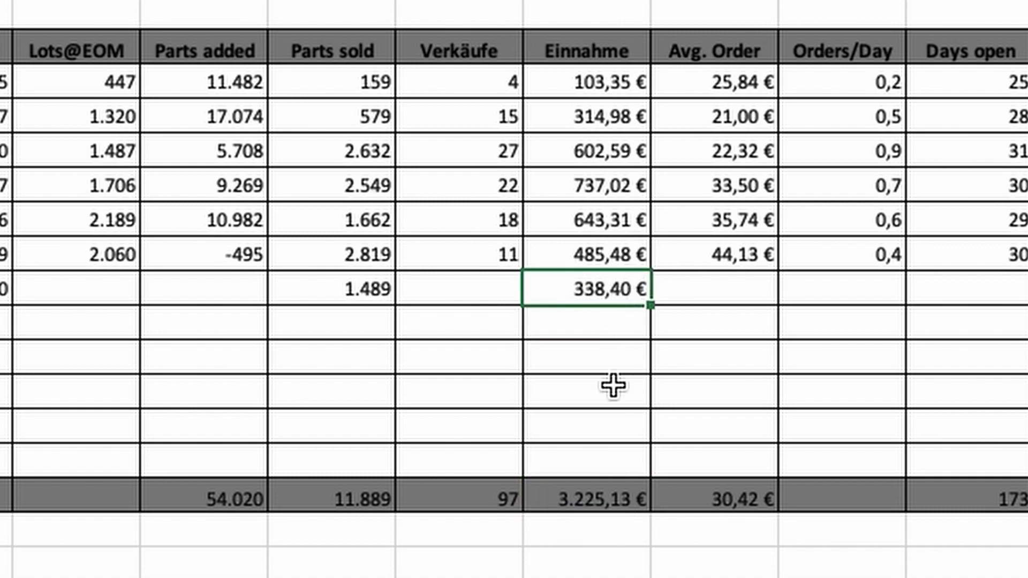
pyautogui.click(608, 509)
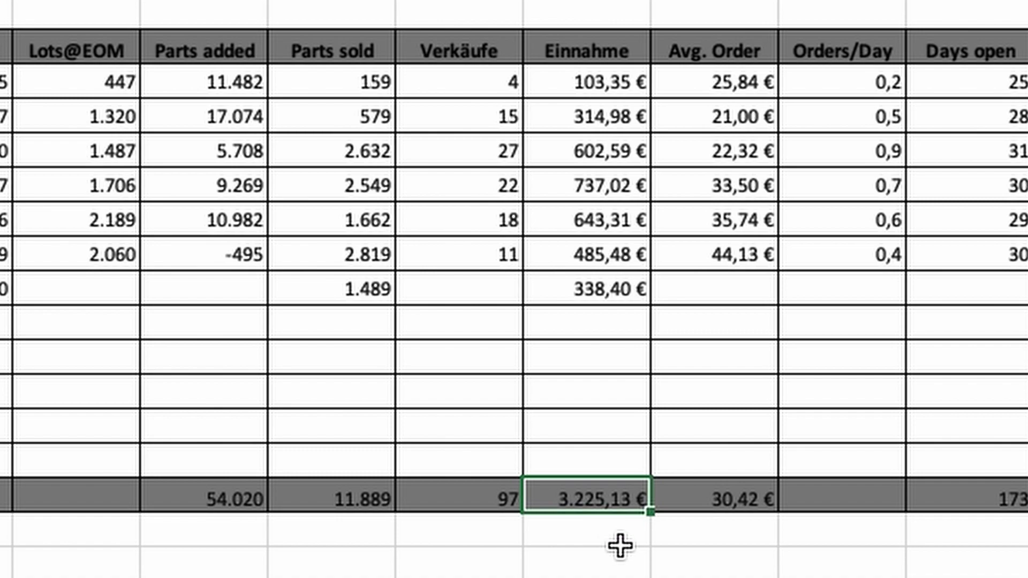
pyautogui.click(772, 490)
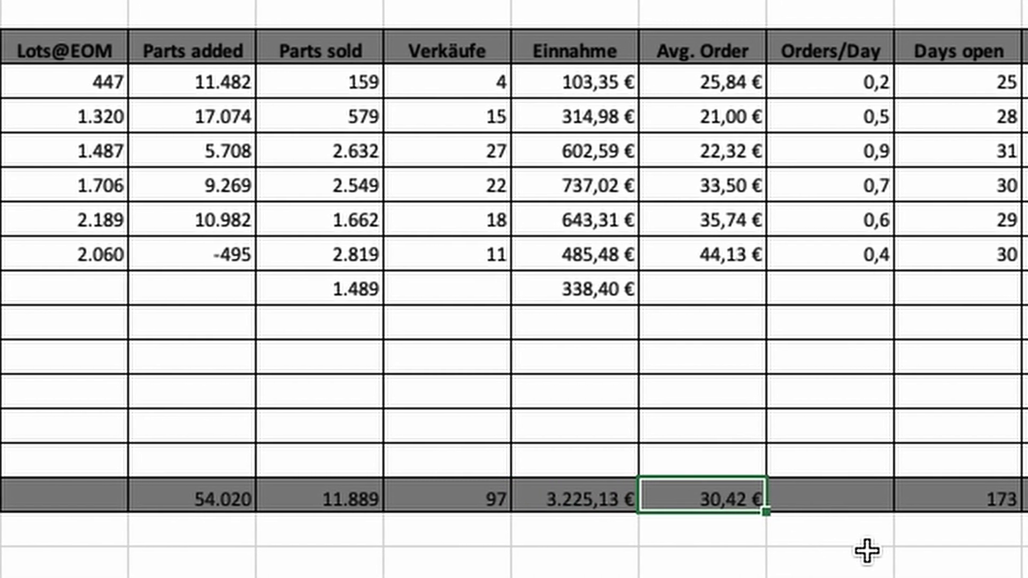
pyautogui.click(726, 254)
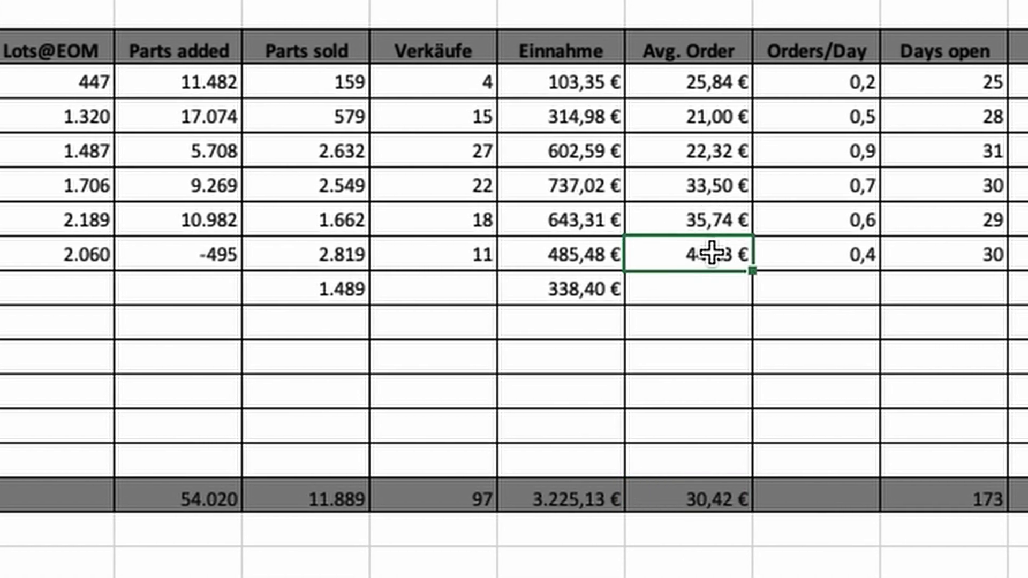
pyautogui.click(699, 294)
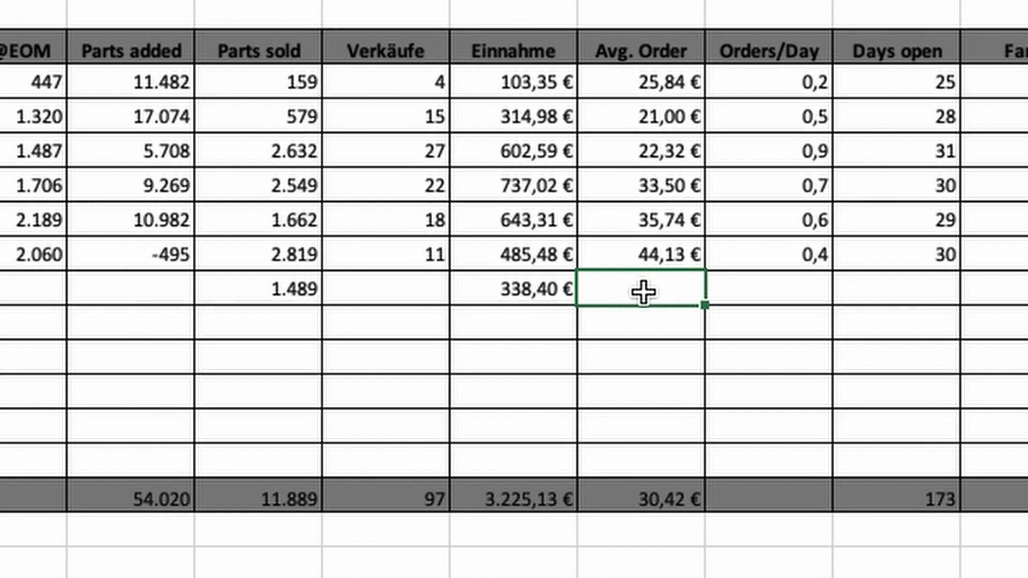
pyautogui.click(670, 503)
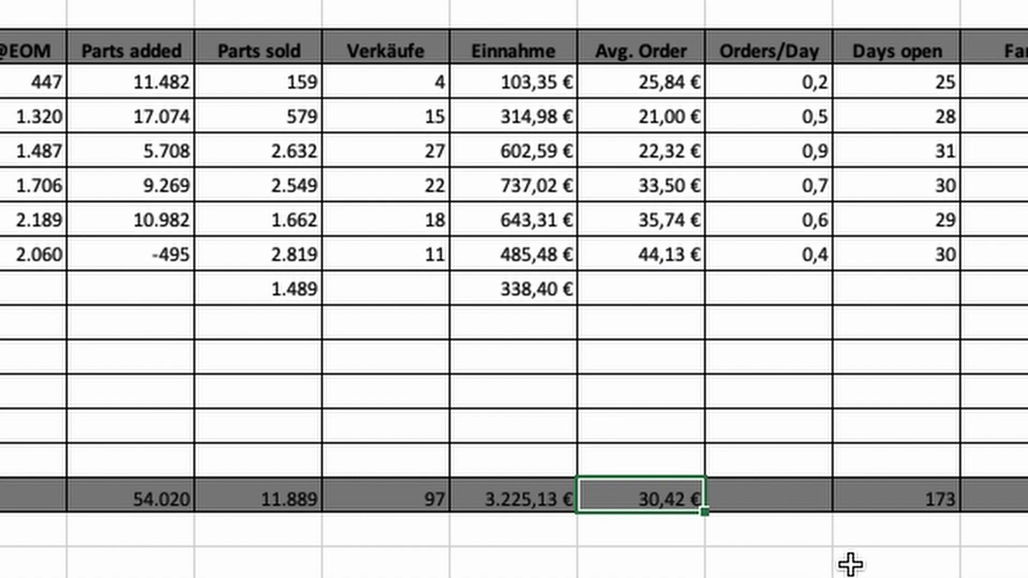
pyautogui.click(916, 503)
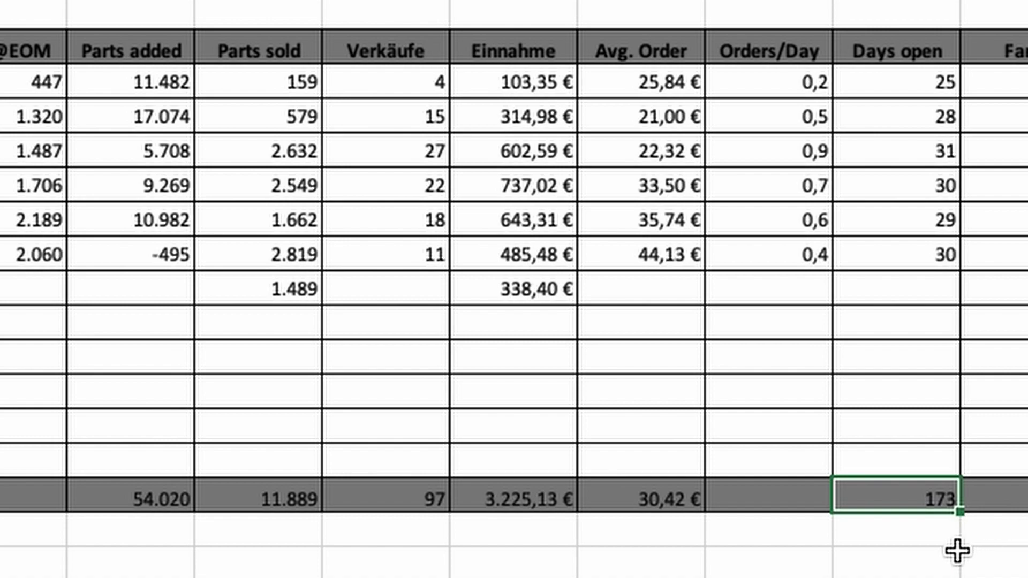
pyautogui.click(532, 499)
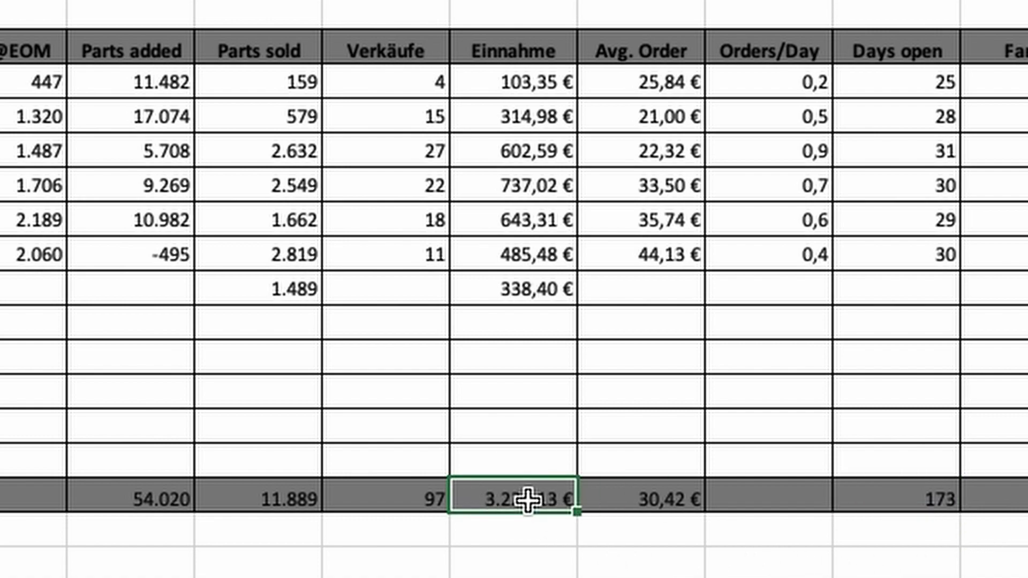
pyautogui.click(562, 551)
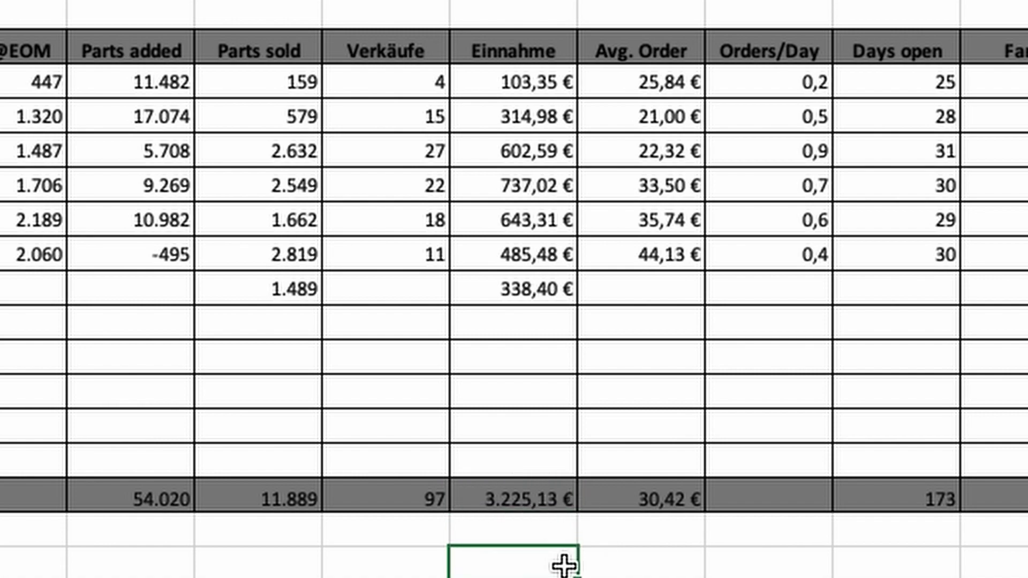